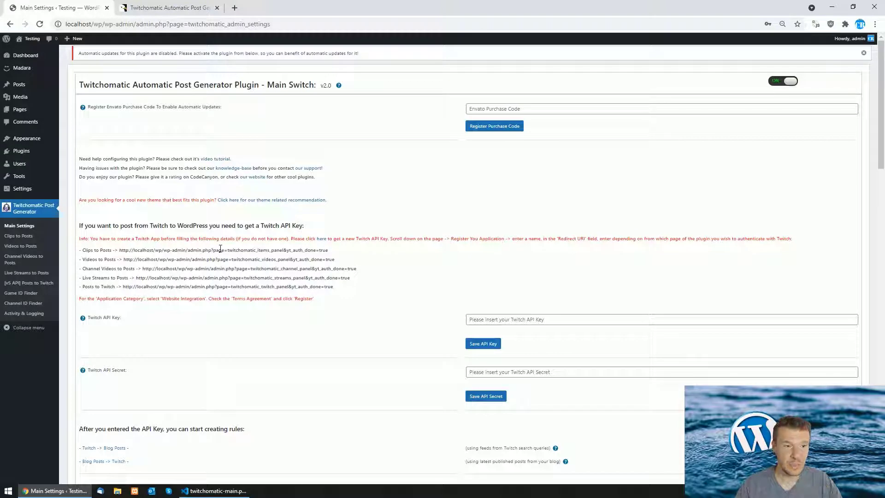
Browse the Clips to Posts, Videos to Posts, Main Settings and [v5 API] Posts to Twitch pages
click(23, 237)
click(19, 247)
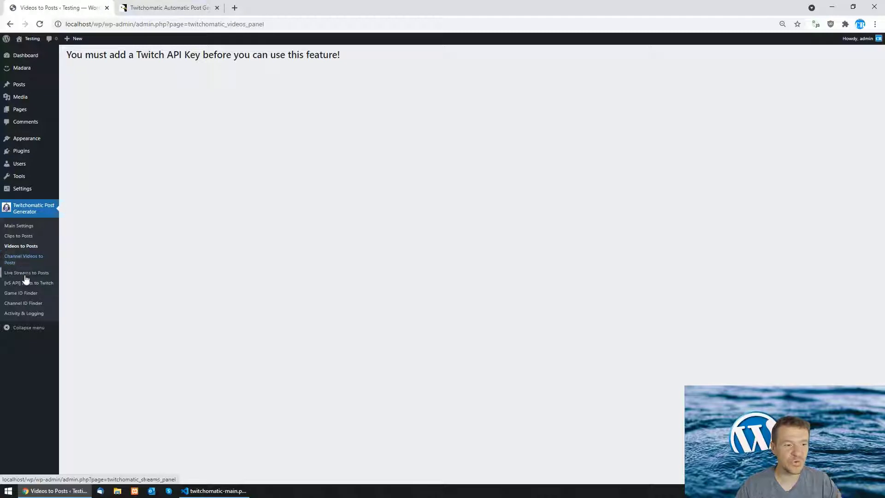
click(18, 227)
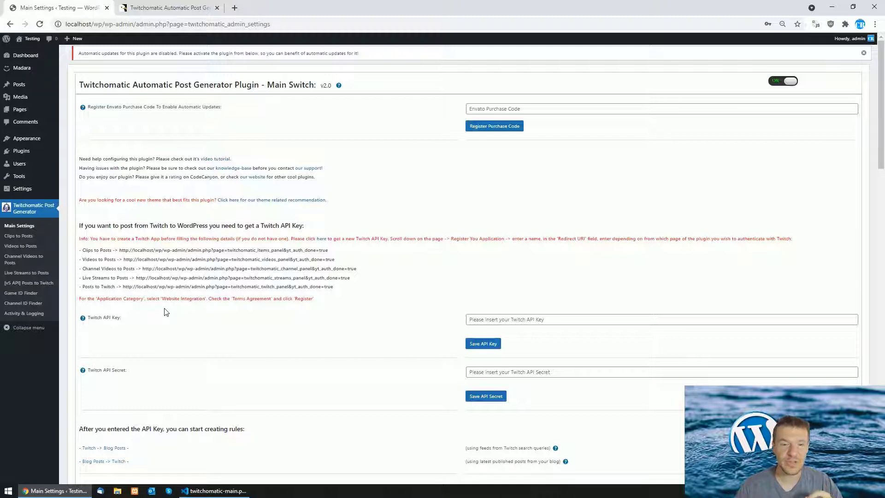
click(19, 286)
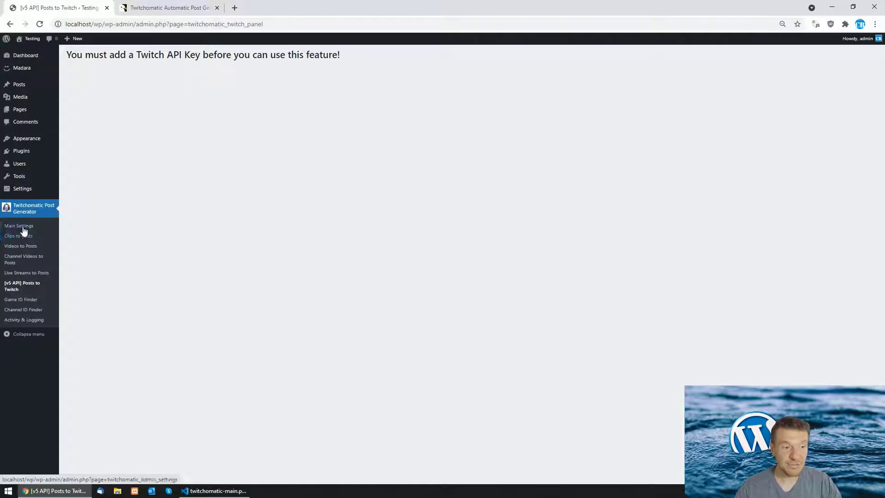
Go back to the Twitchomatic Main Settings page
click(18, 226)
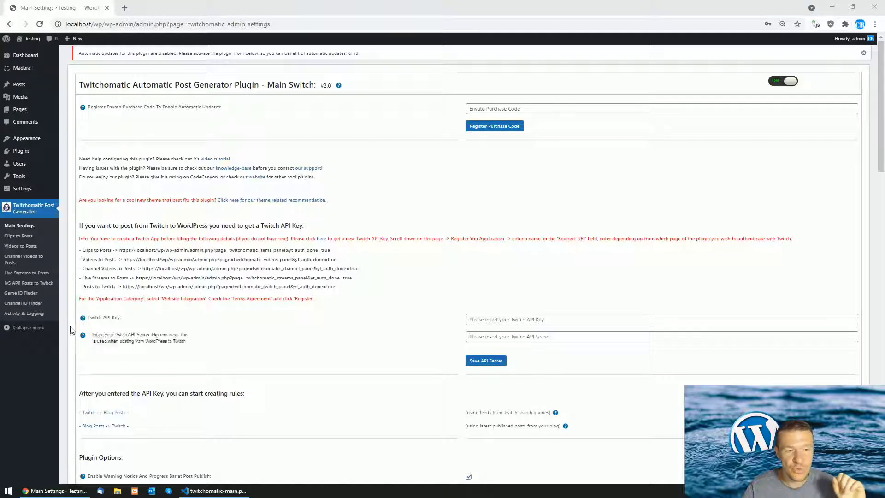
Begin registering a new Twitch application named 'testingtwitcyh'
click(323, 241)
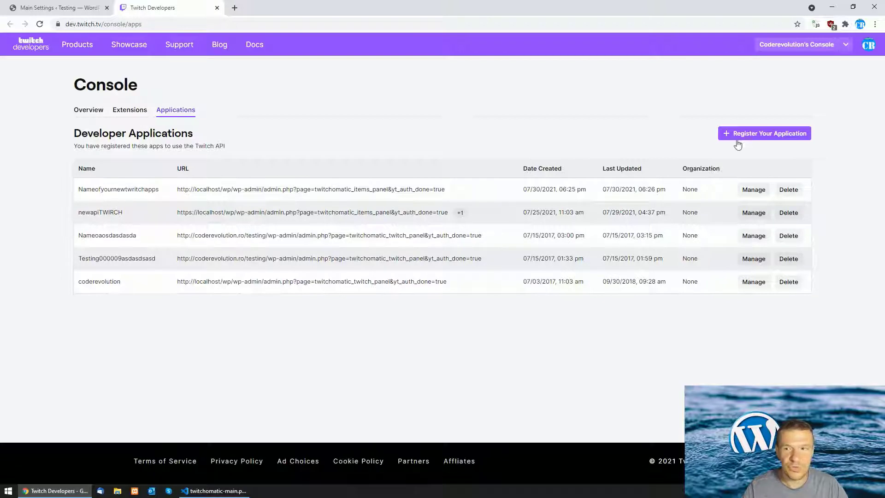
click(772, 137)
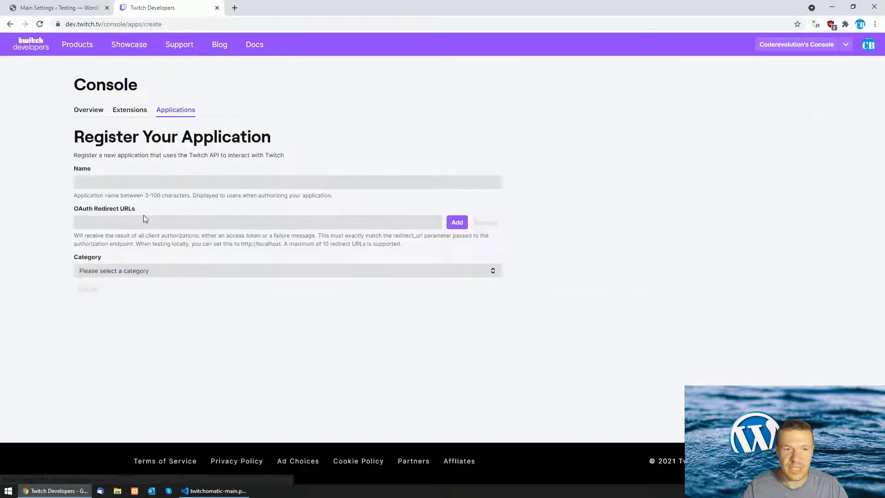
click(102, 185)
text(testingtwitc)
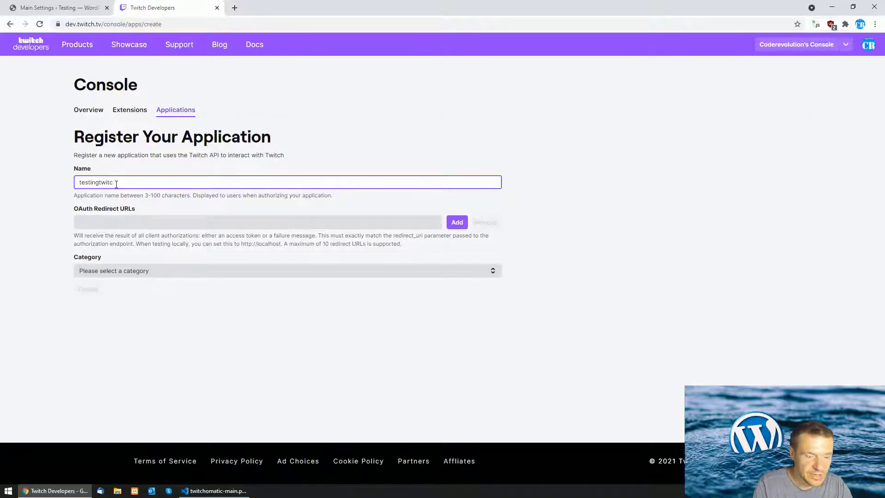
text(h)
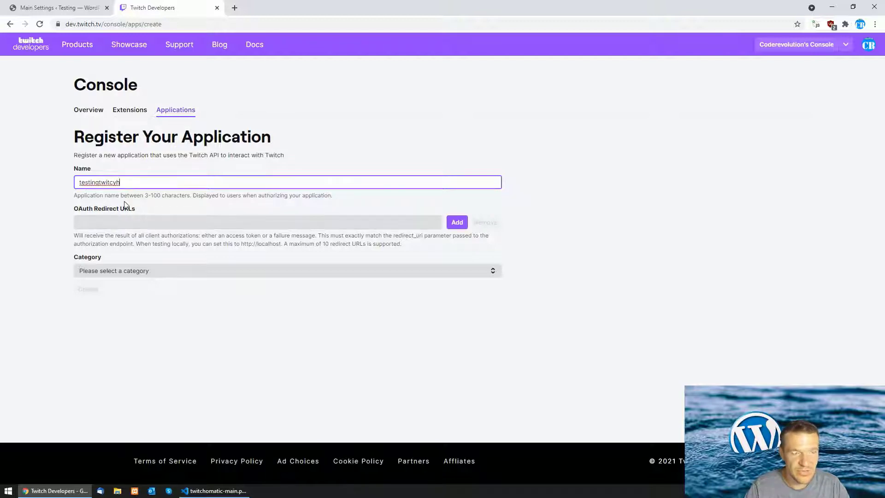
click(90, 6)
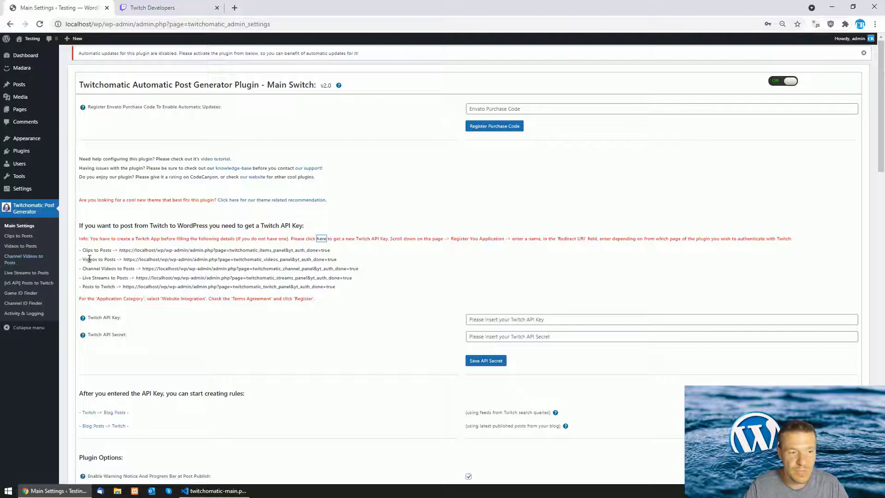
Select and copy the full Clips to Posts redirect URL from Main Settings
drag(120, 250, 332, 248)
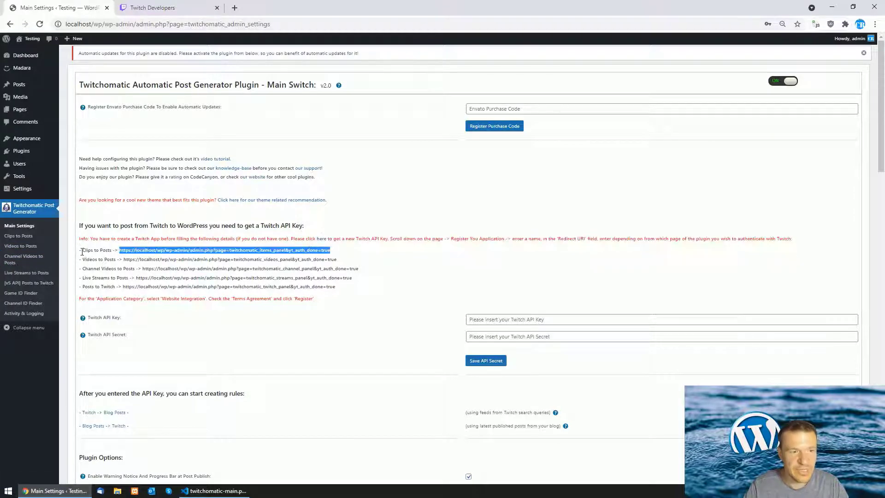
drag(83, 251, 112, 251)
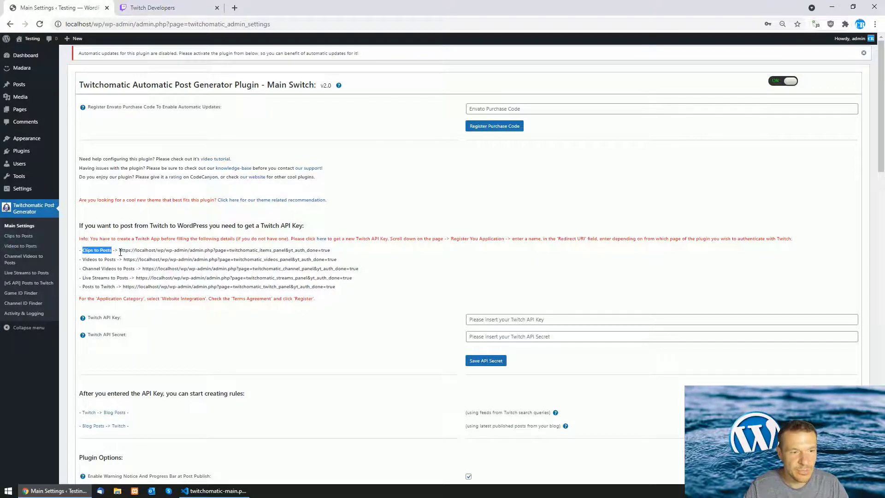
drag(120, 251, 339, 249)
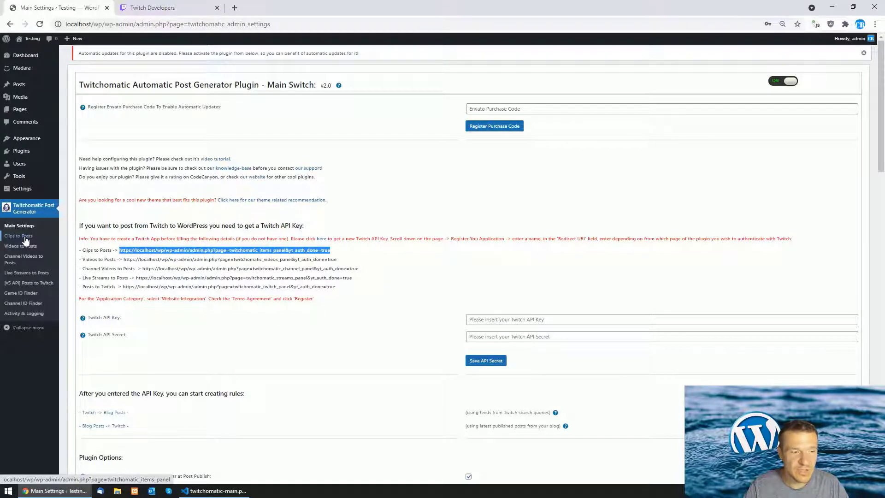
right_click(139, 250)
click(151, 257)
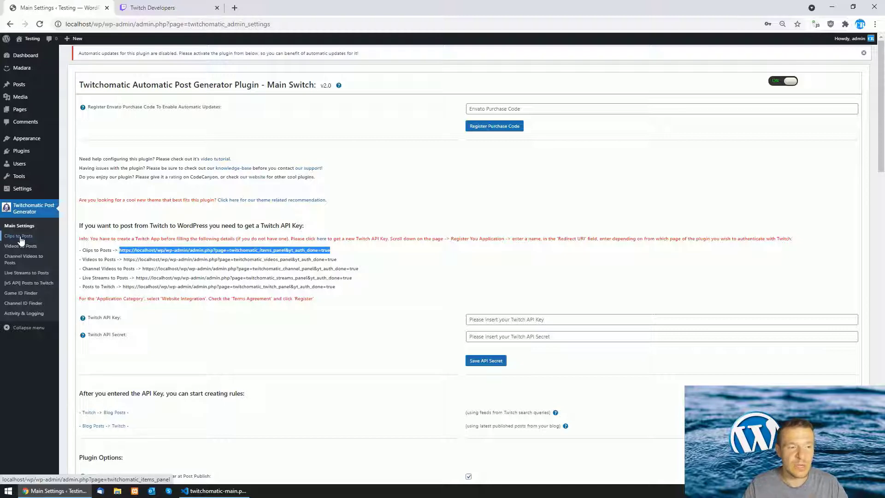
right_click(122, 249)
click(141, 256)
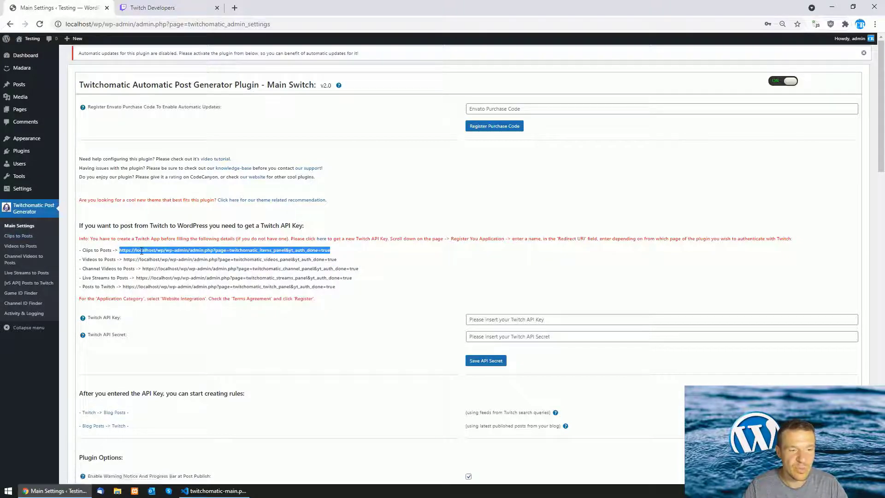
Create the app with the Clips to Posts redirect URL and Website Integration category
click(147, 8)
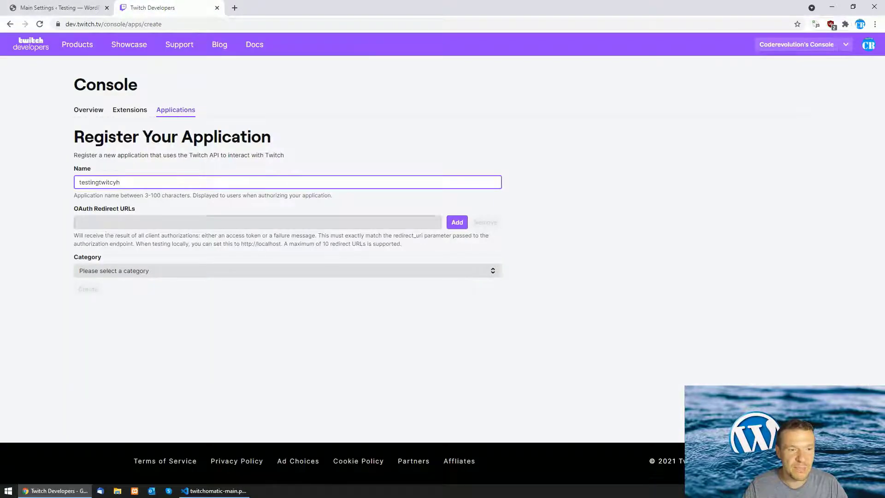
click(88, 220)
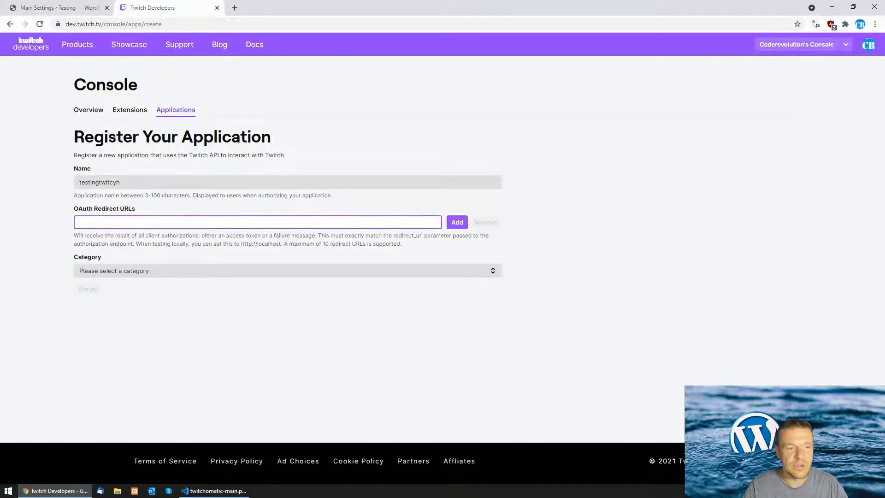
right_click(113, 220)
click(140, 294)
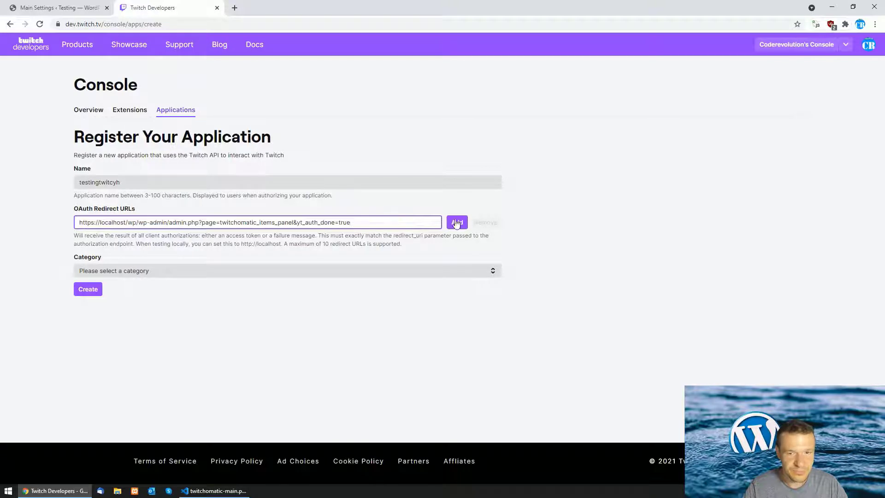
click(102, 272)
click(107, 299)
click(89, 295)
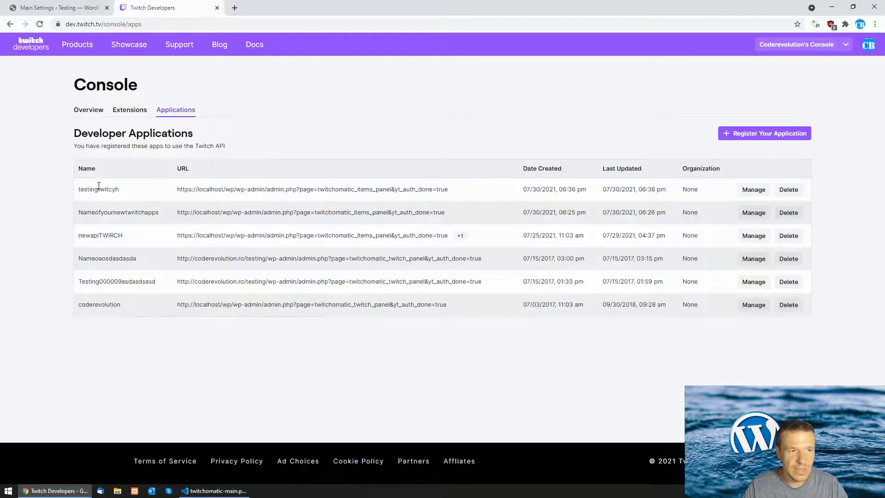
Copy the testingtwitcyh application's Client ID
click(755, 190)
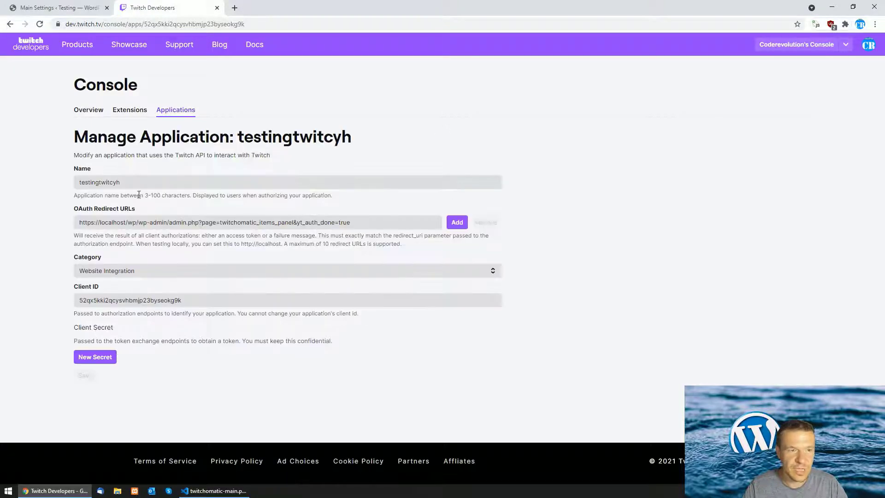
right_click(92, 299)
click(110, 306)
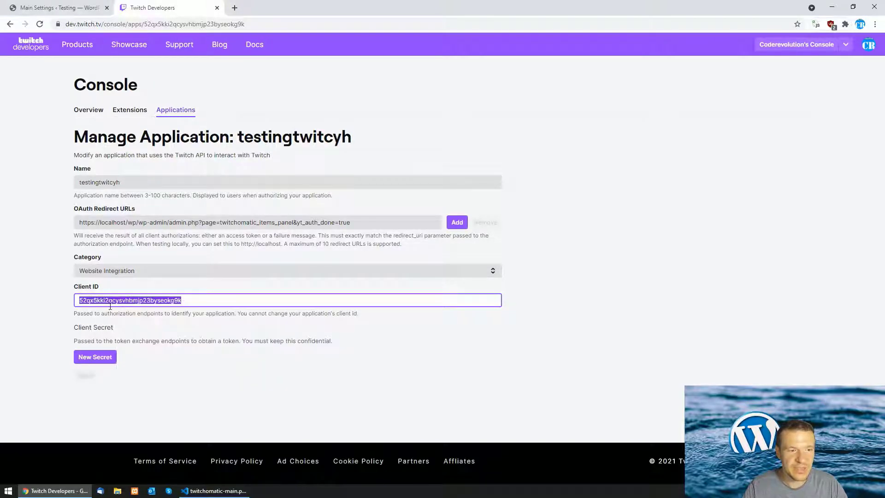
click(29, 7)
Paste the Client ID as the Twitch API Key and generate a new client secret
right_click(478, 324)
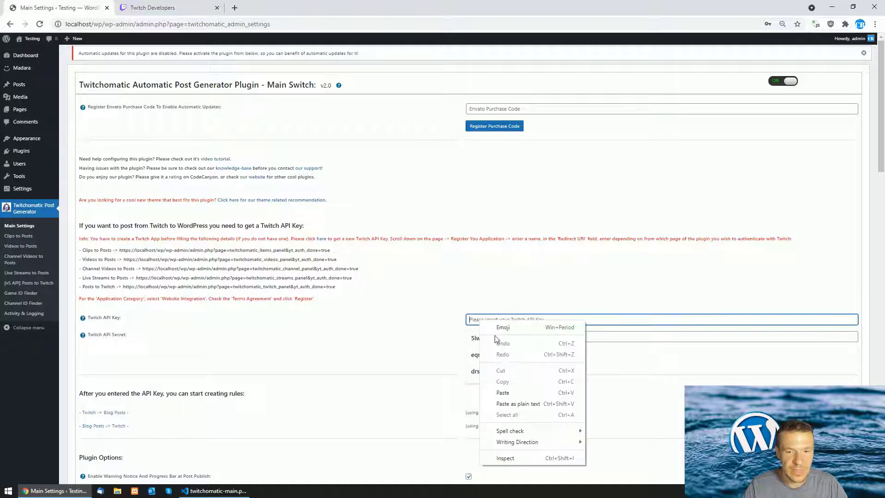
click(505, 394)
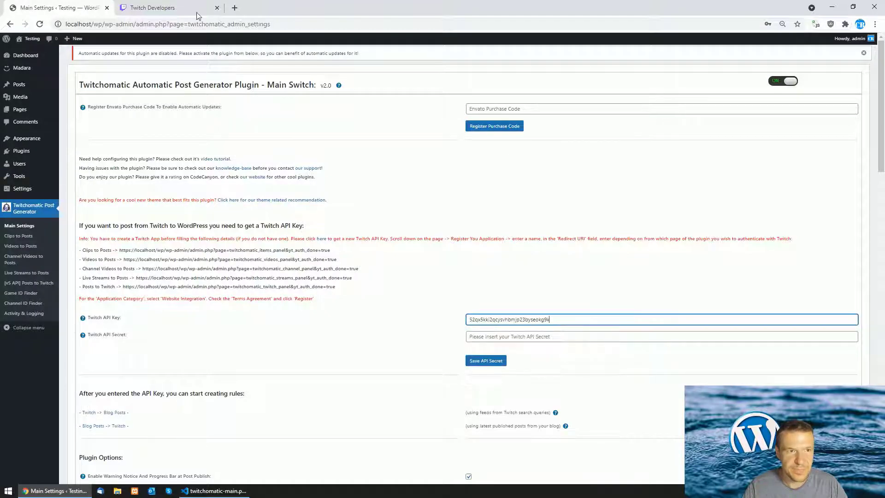
click(168, 6)
click(95, 359)
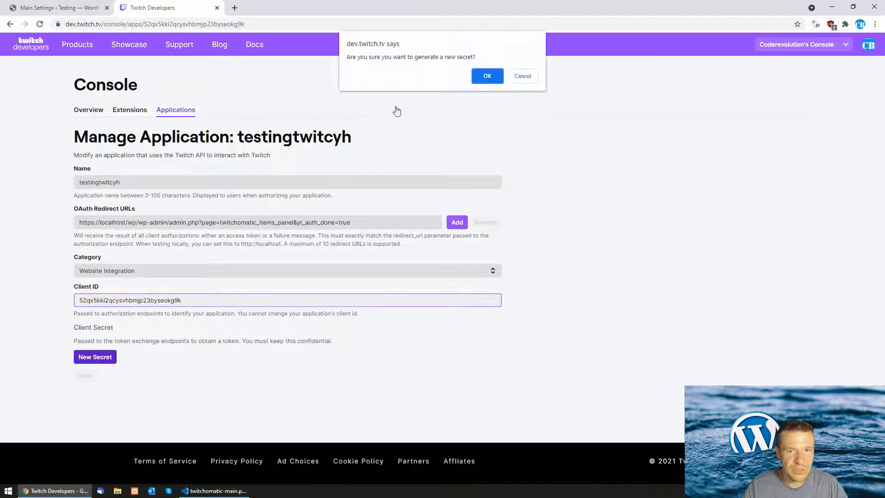
click(497, 74)
Copy the new client secret into the Twitch API Secret field and save
double_click(104, 354)
right_click(105, 354)
click(121, 360)
click(45, 6)
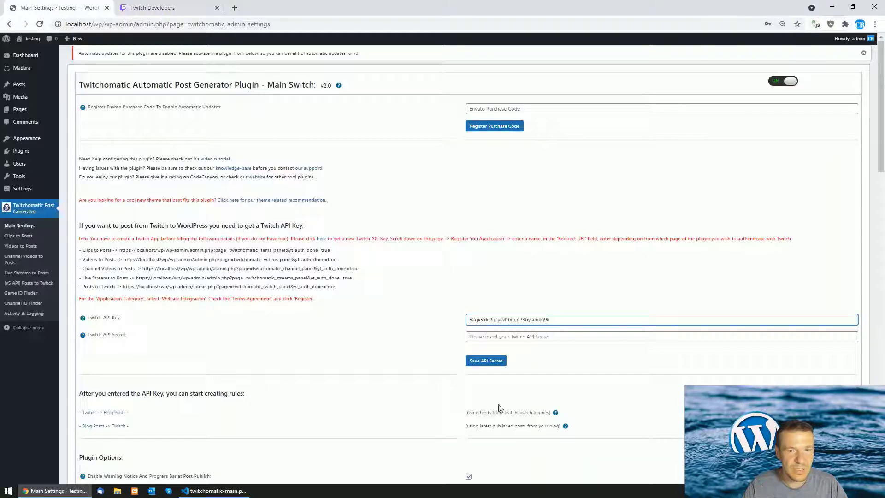
click(485, 336)
right_click(484, 339)
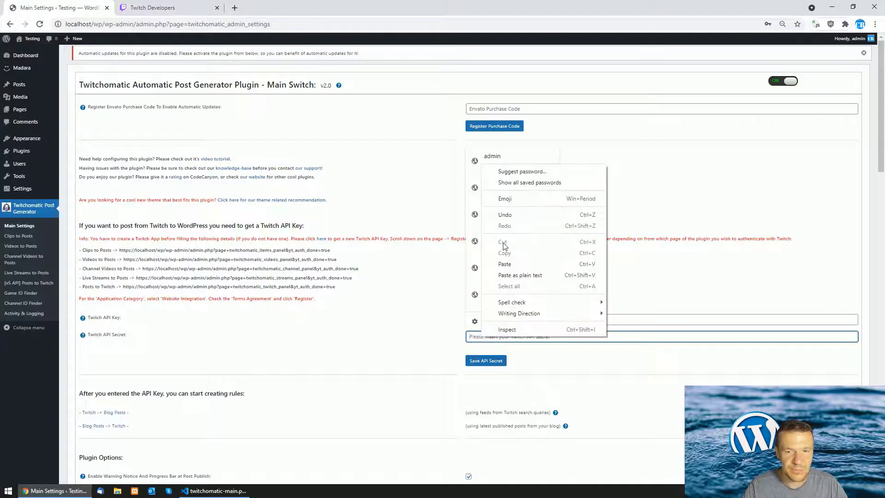
click(504, 263)
click(489, 364)
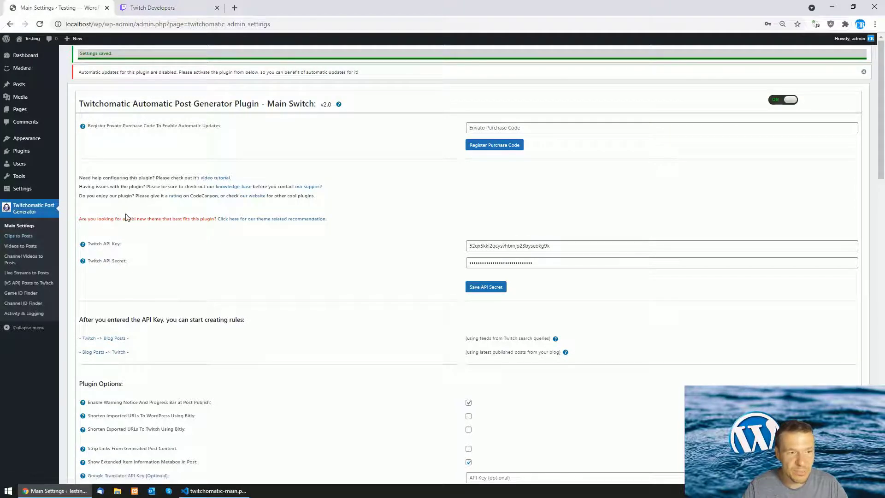
Authorize the Twitch app from Clips to Posts, signing in to WordPress when prompted
click(27, 236)
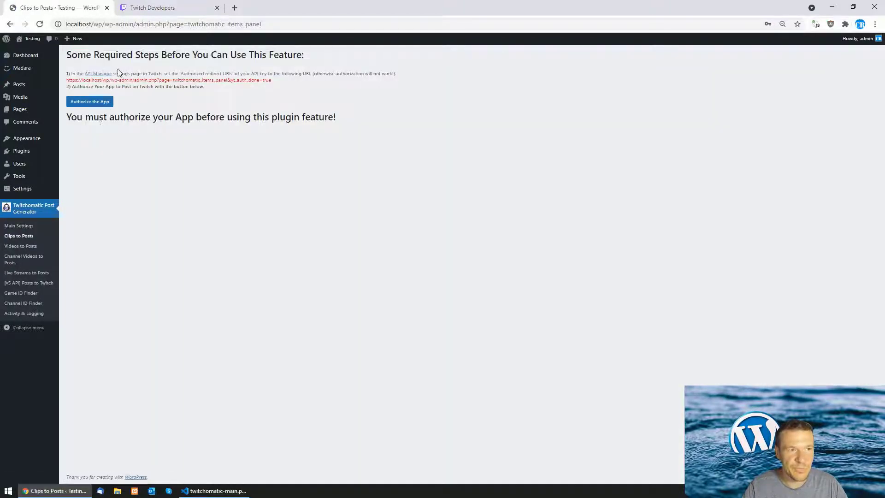
click(87, 102)
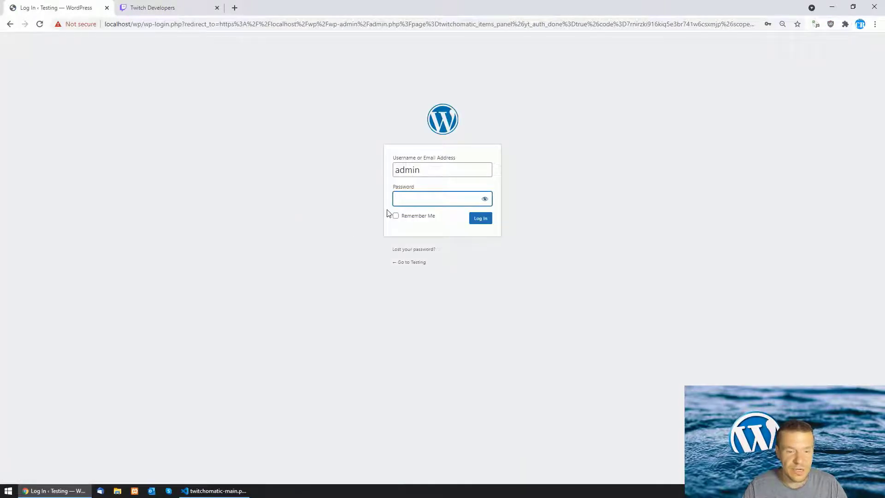
text(admin)
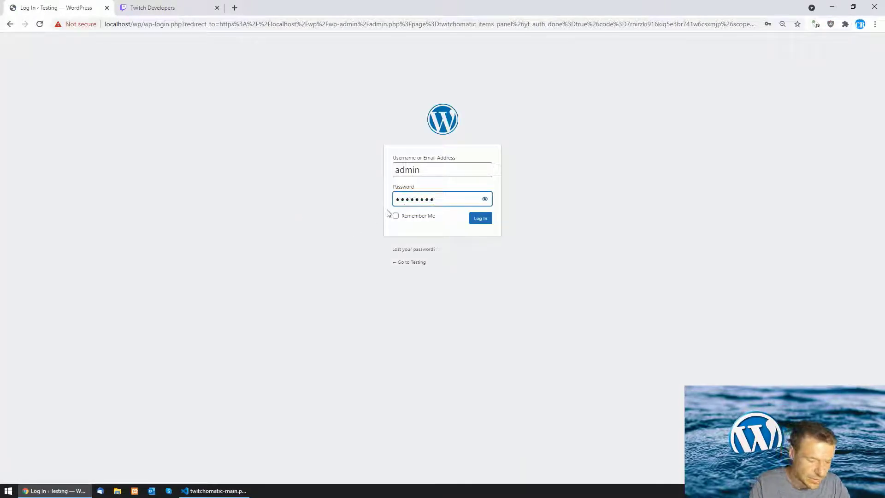
text(4)
key(Return)
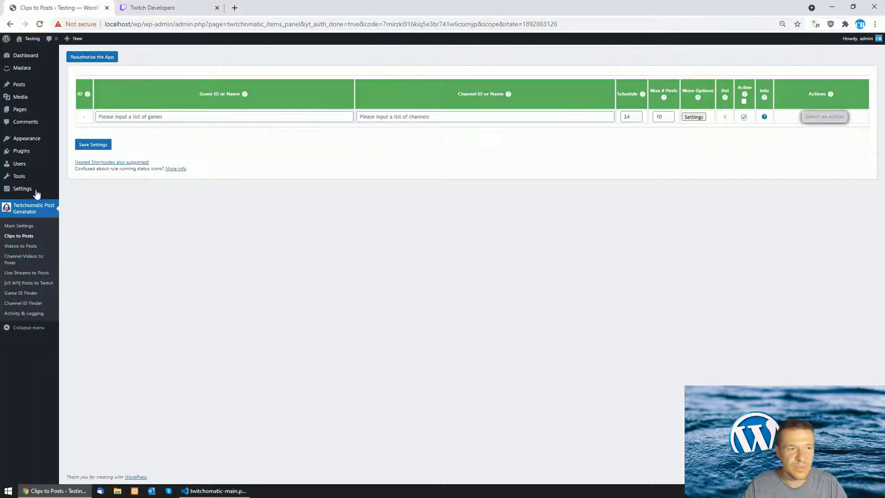
Move through Videos to Posts and Channel Videos to Posts to the [v5 API] Posts to Twitch panel
click(19, 247)
click(22, 257)
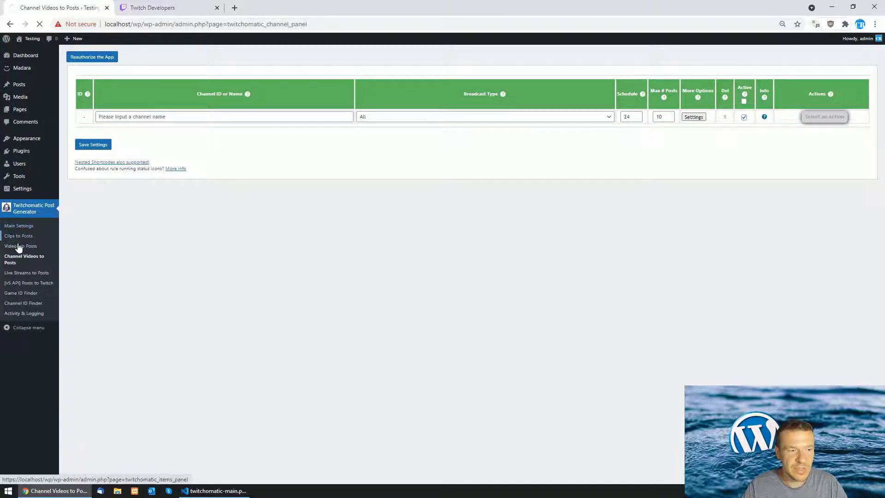
click(19, 247)
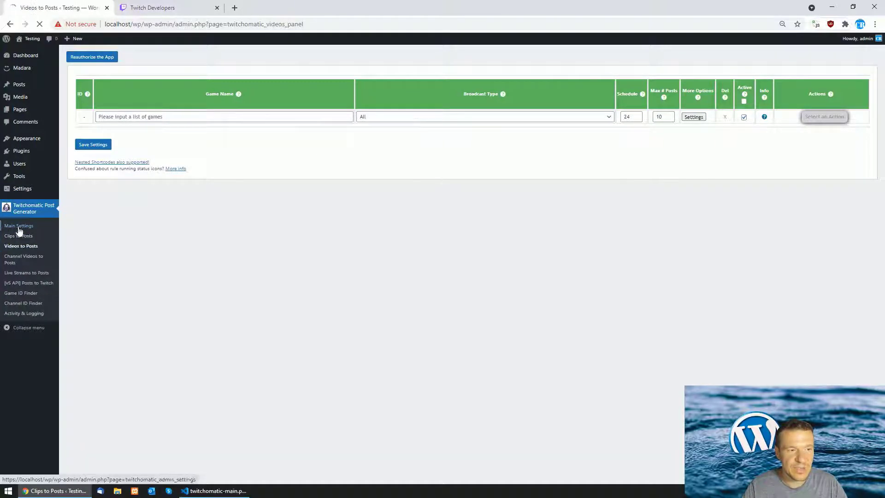
click(25, 284)
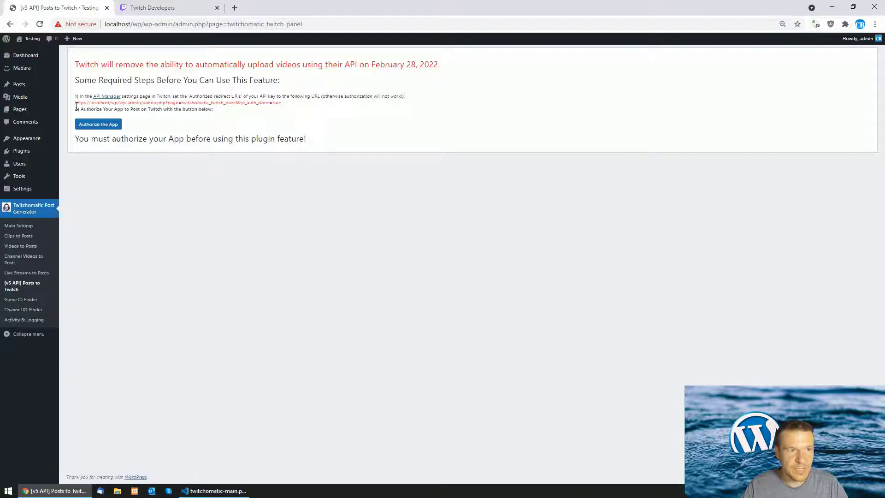
Copy the Posts to Twitch redirect URL from the panel's setup steps
drag(376, 65, 436, 66)
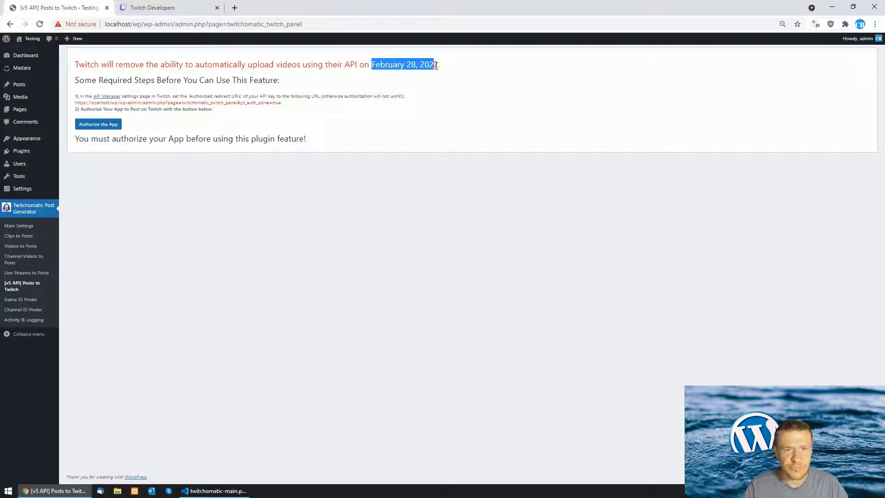
click(403, 73)
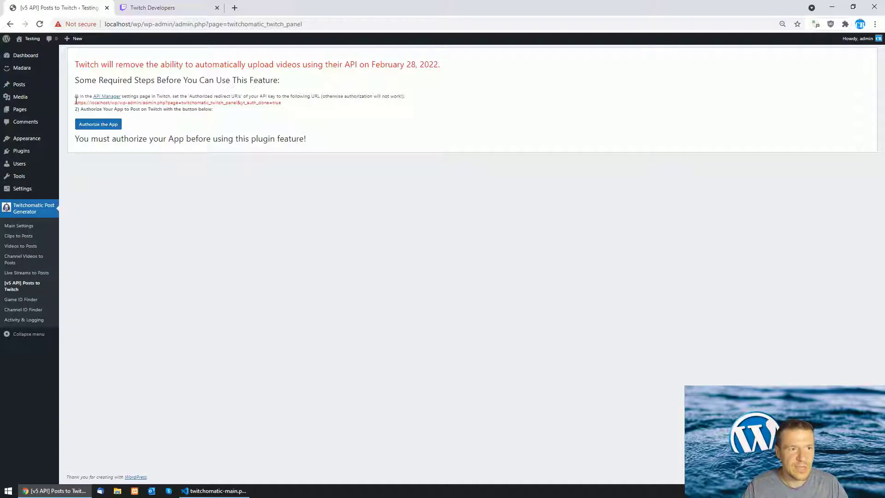
drag(76, 100, 272, 102)
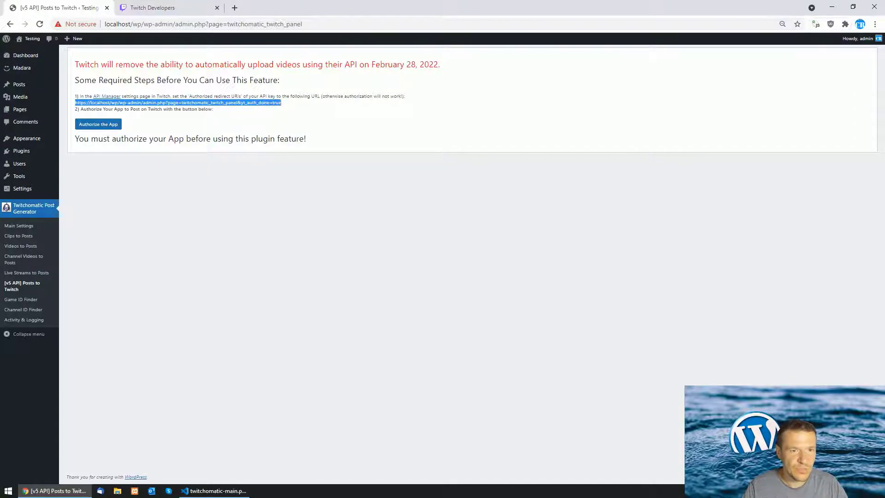
right_click(275, 105)
click(287, 110)
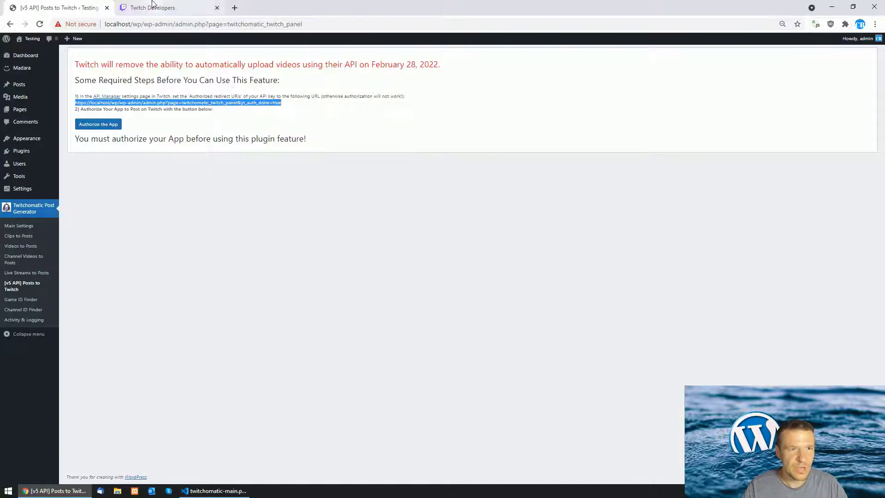
click(152, 7)
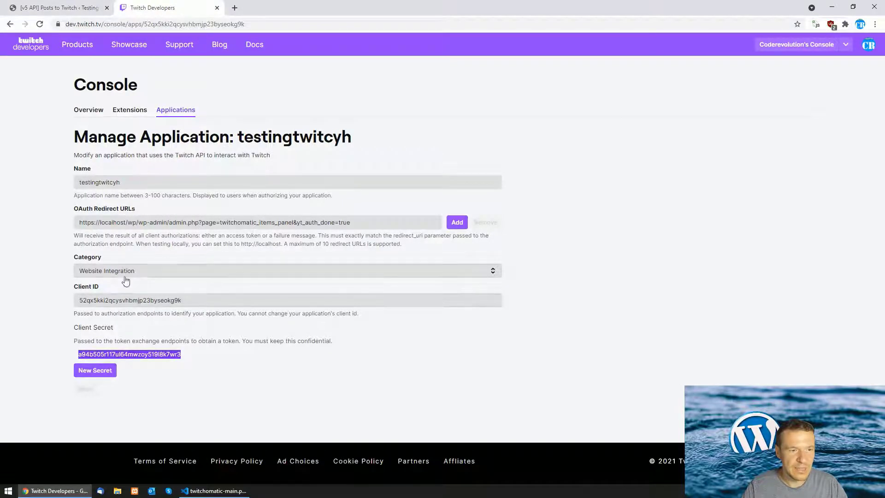
Add the Posts to Twitch URL as a second OAuth redirect URL and save the app
click(463, 226)
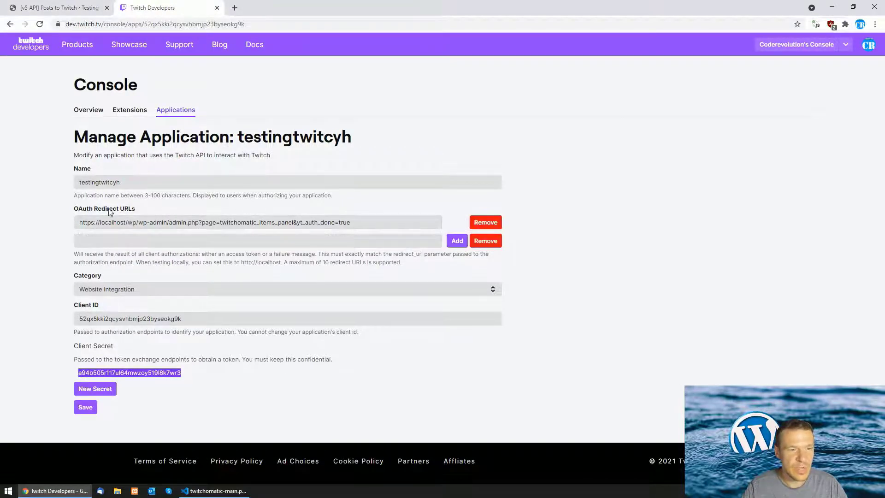
click(230, 241)
click(371, 241)
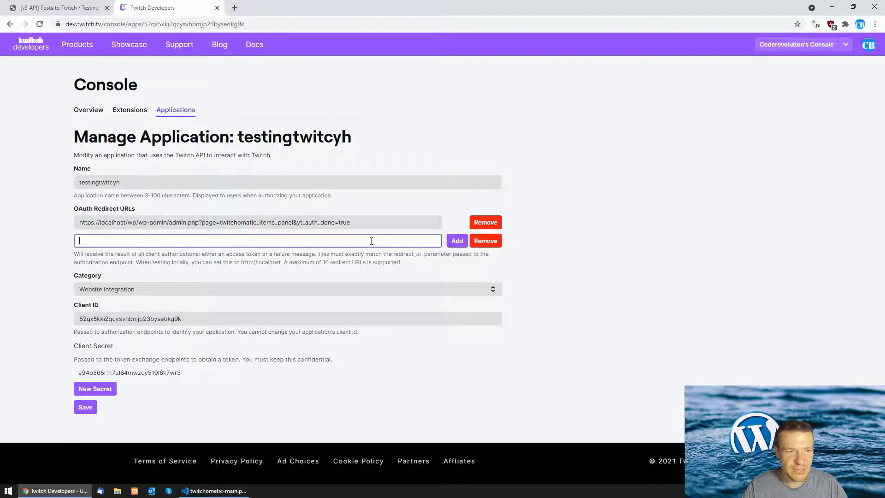
key(ctrl+v)
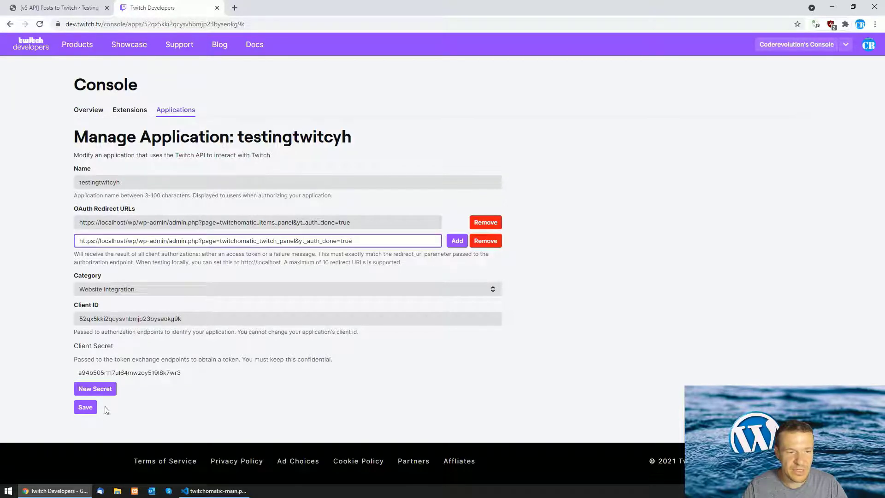
click(87, 409)
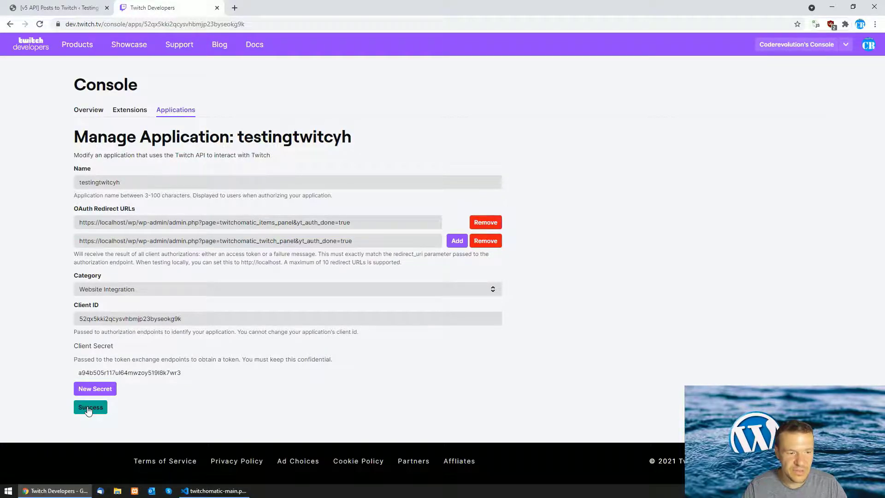
Authorize the app with Twitch from the WordPress Posts to Twitch page
click(83, 7)
click(95, 125)
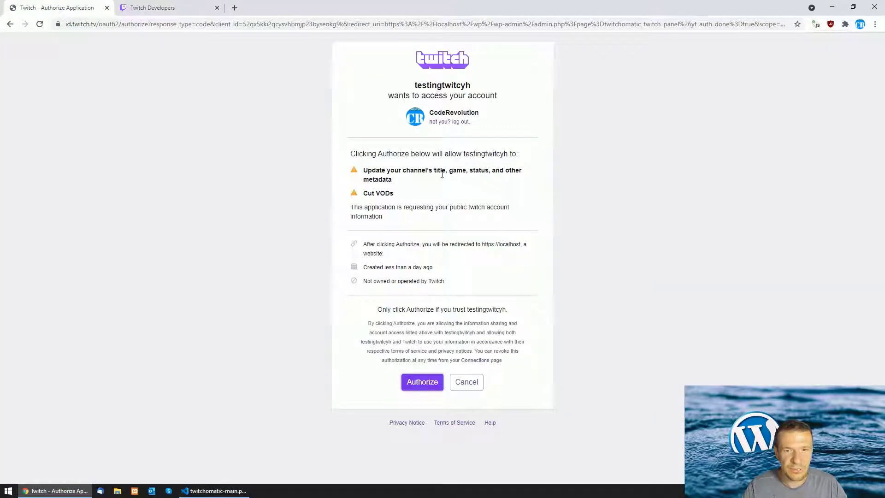
click(420, 386)
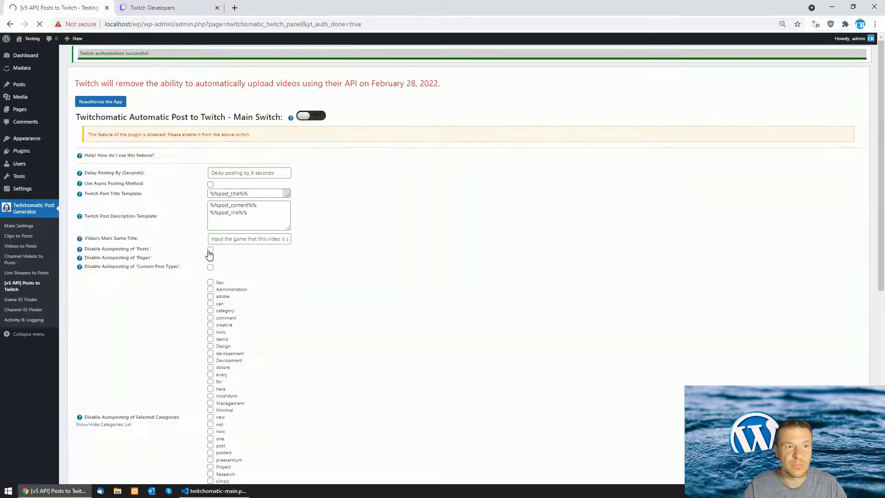
Scroll through the Posts to Twitch settings to check the successful authorization
scroll(207, 261, down, 1)
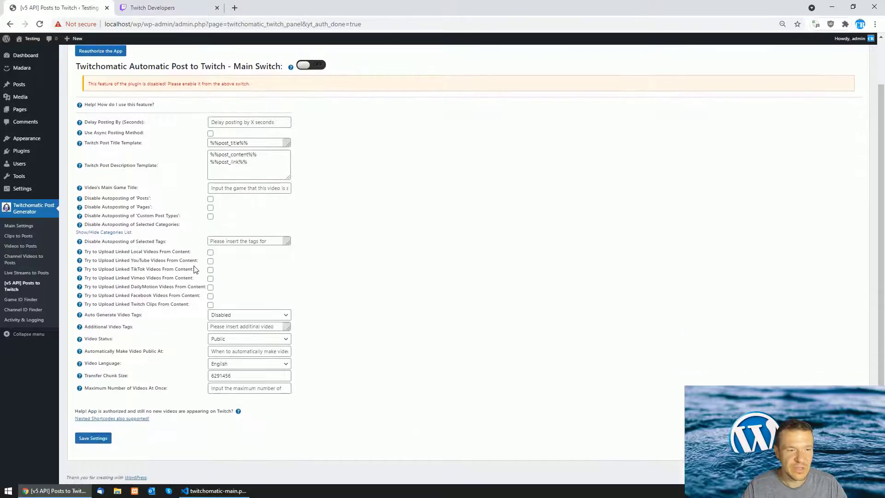
scroll(194, 270, up, 1)
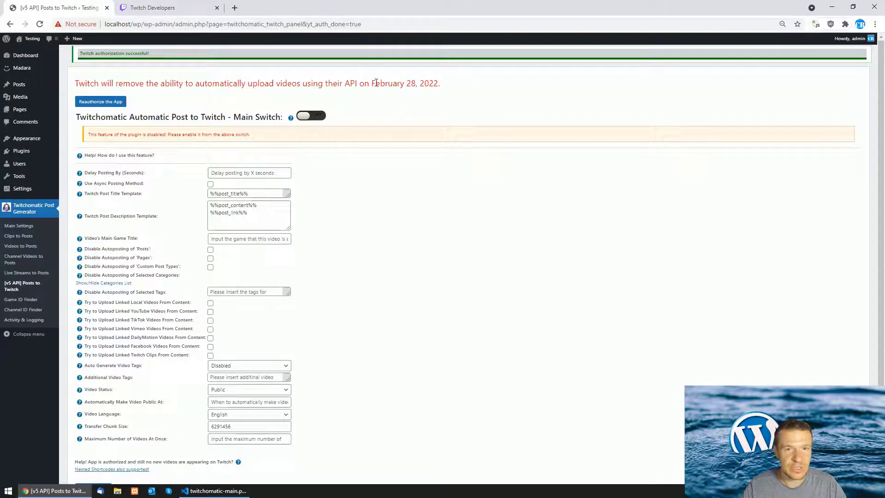
Review the new rule's advanced settings, such as Content Period and Generated Post Title, then close them
click(30, 237)
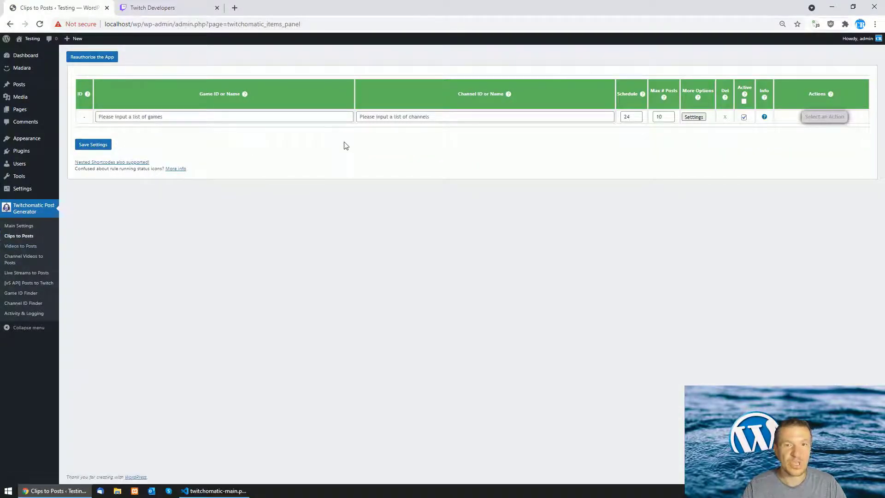
click(701, 118)
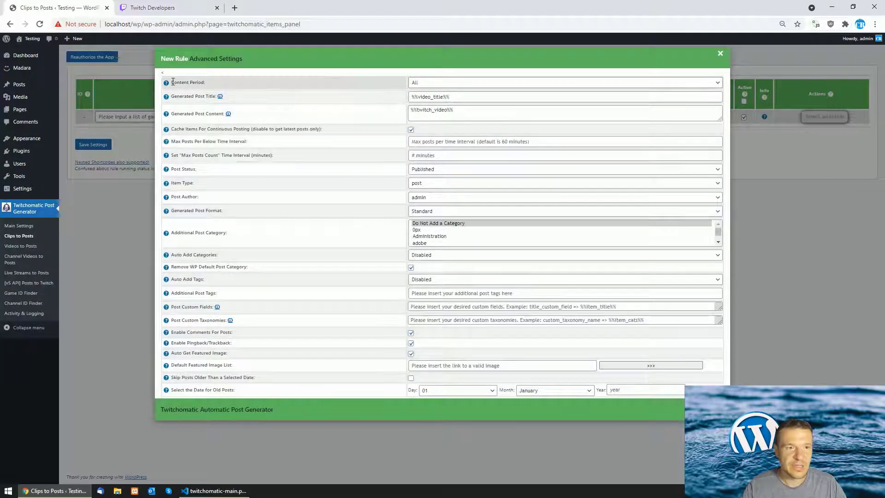
click(128, 176)
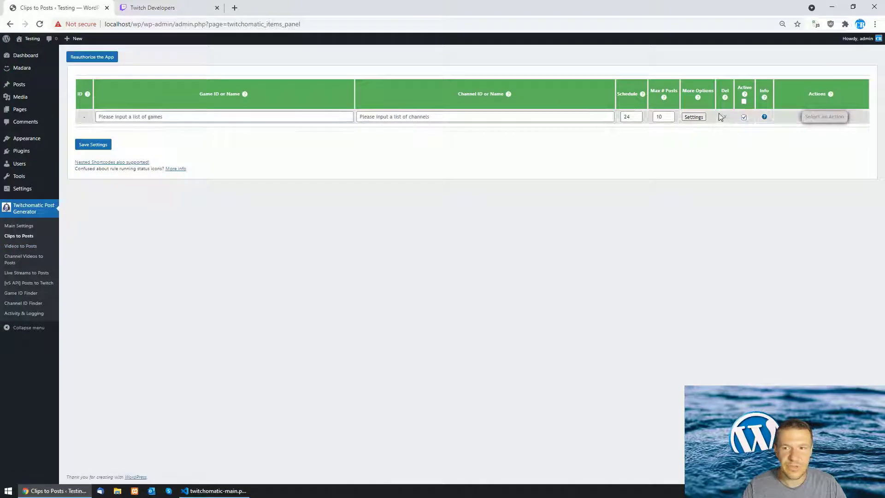
click(700, 119)
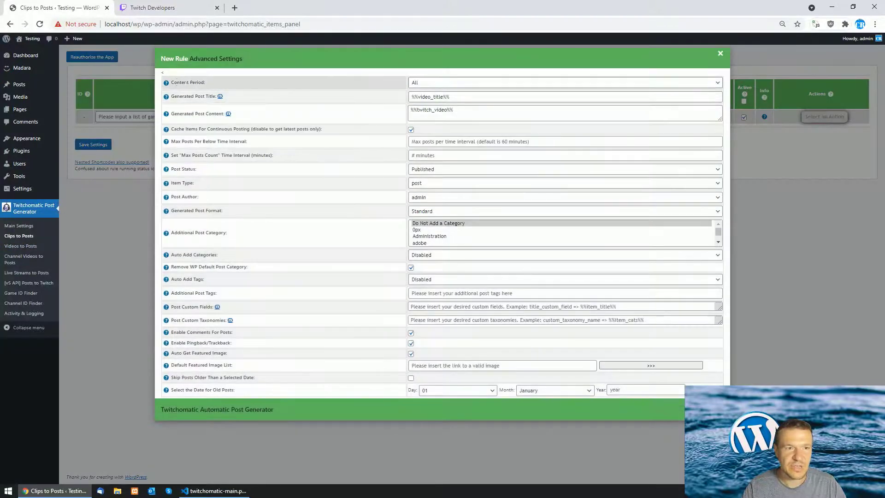
mouse_move(201, 83)
mouse_down()
mouse_move(180, 104)
mouse_move(210, 97)
mouse_up()
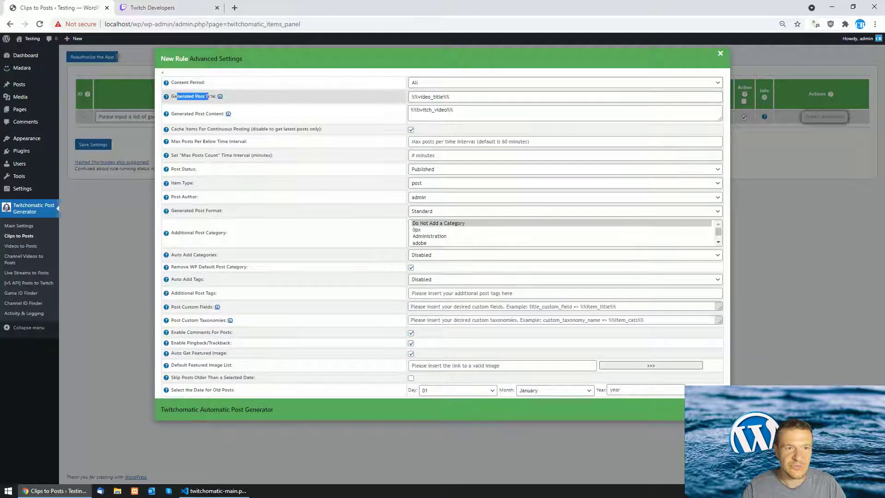
click(198, 140)
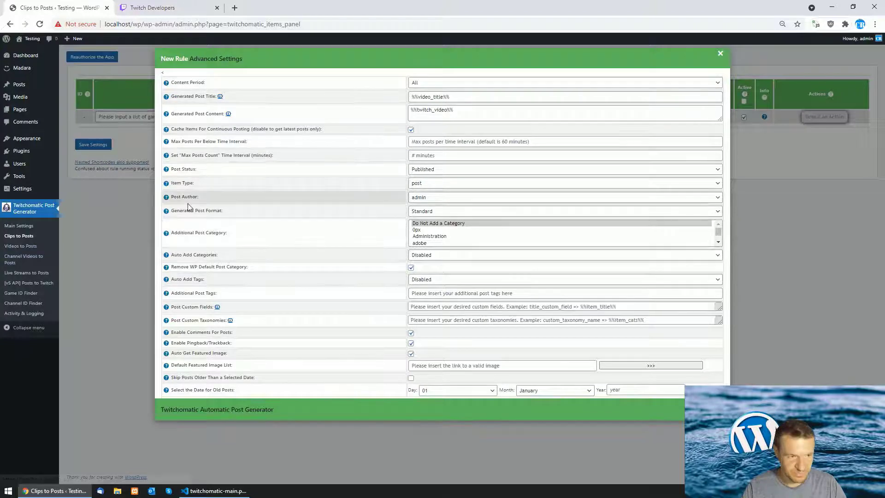
click(133, 149)
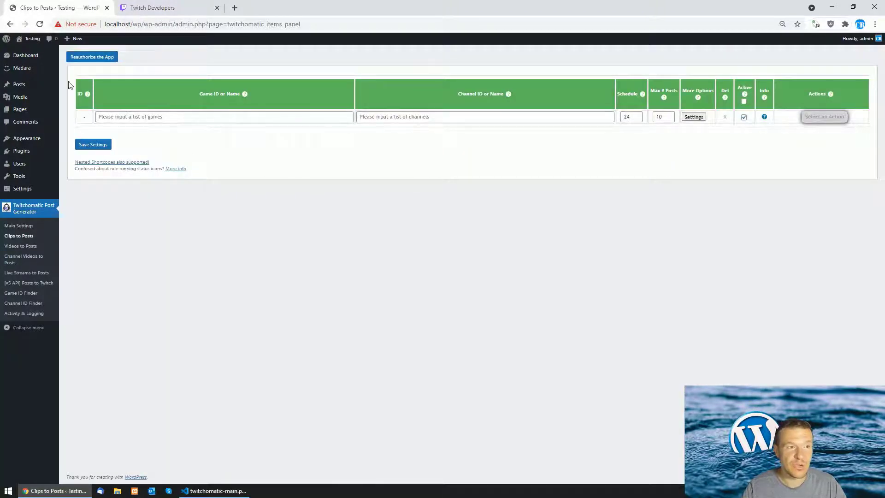
mouse_move(30, 39)
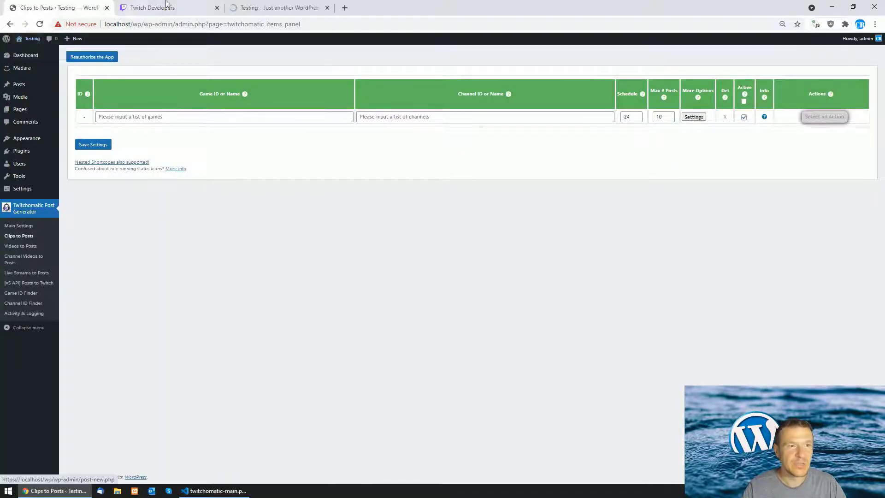
Enter StarCraft II as the new clips rule's game and save the rule
click(217, 7)
click(174, 9)
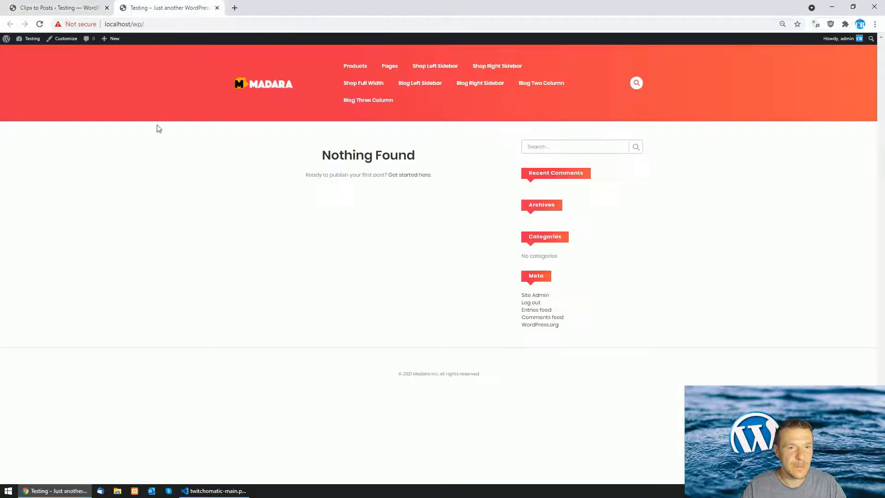
click(91, 8)
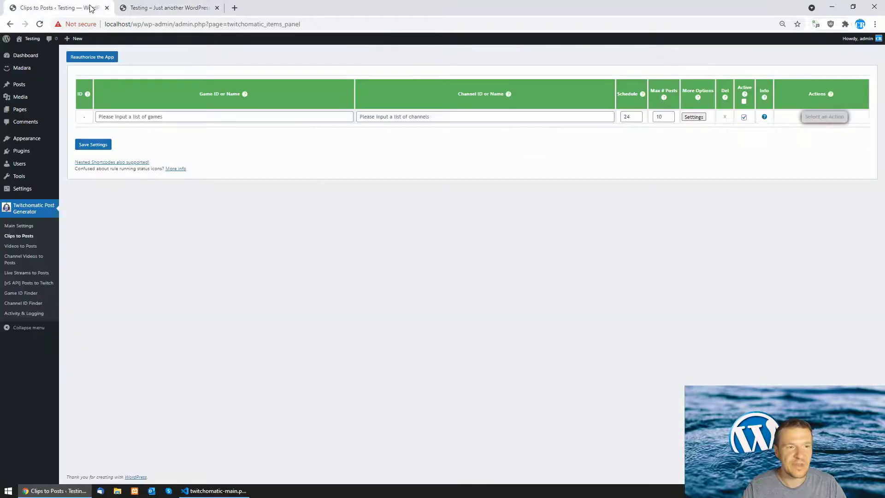
click(119, 119)
click(122, 136)
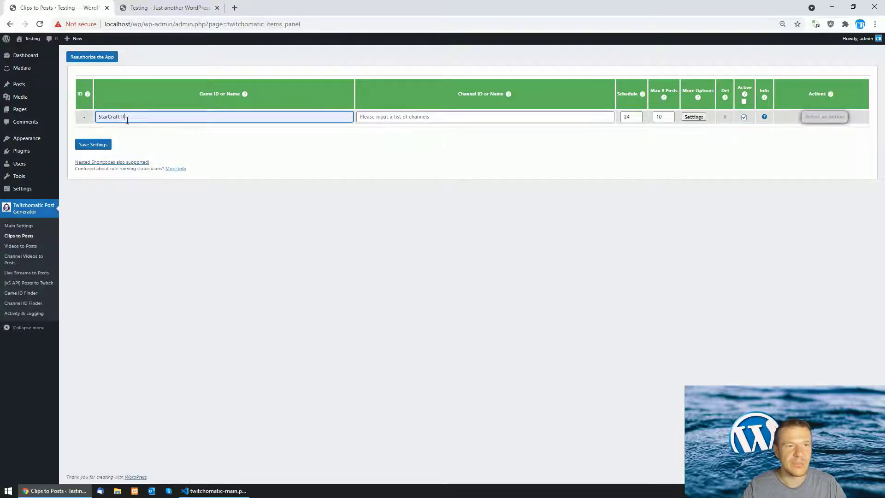
triple_click(125, 116)
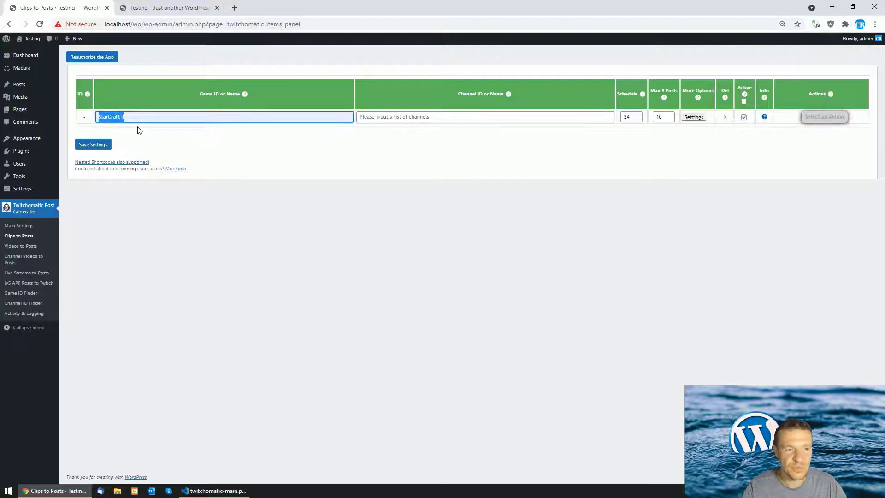
click(134, 115)
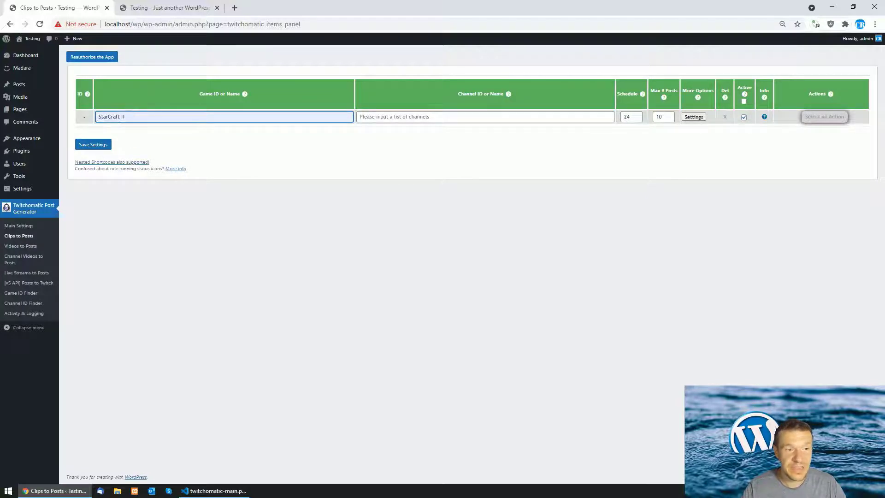
drag(126, 116, 96, 117)
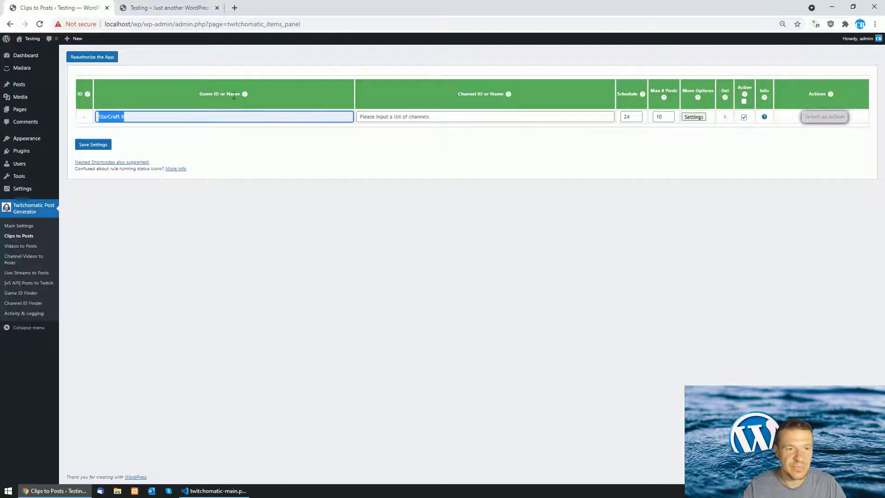
click(84, 145)
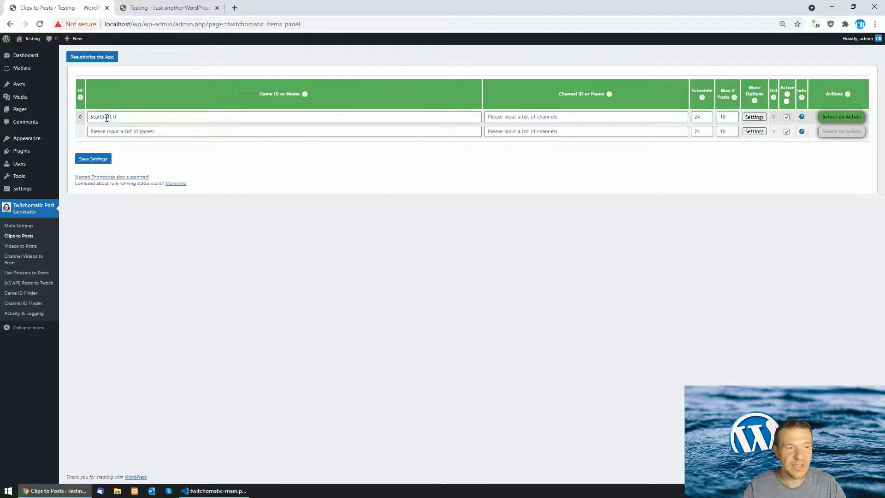
Open Twitch's game category directory through the Game ID help tooltip's link
drag(117, 116, 91, 115)
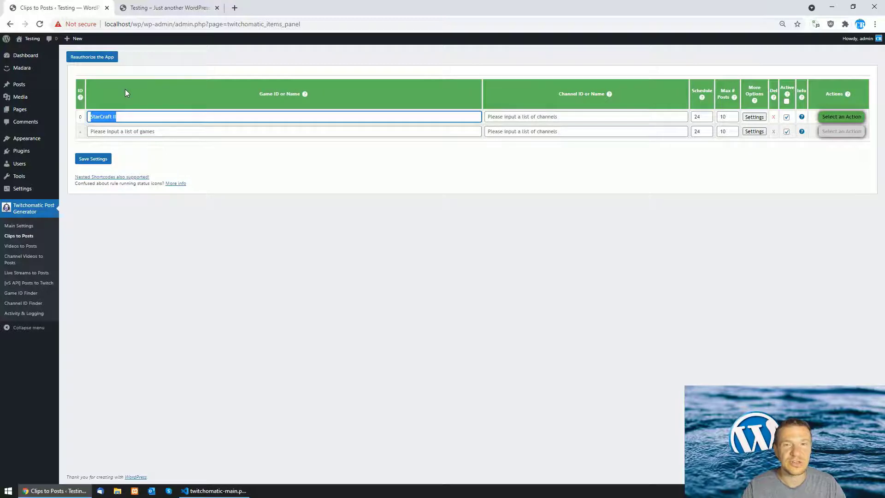
click(132, 119)
mouse_move(308, 97)
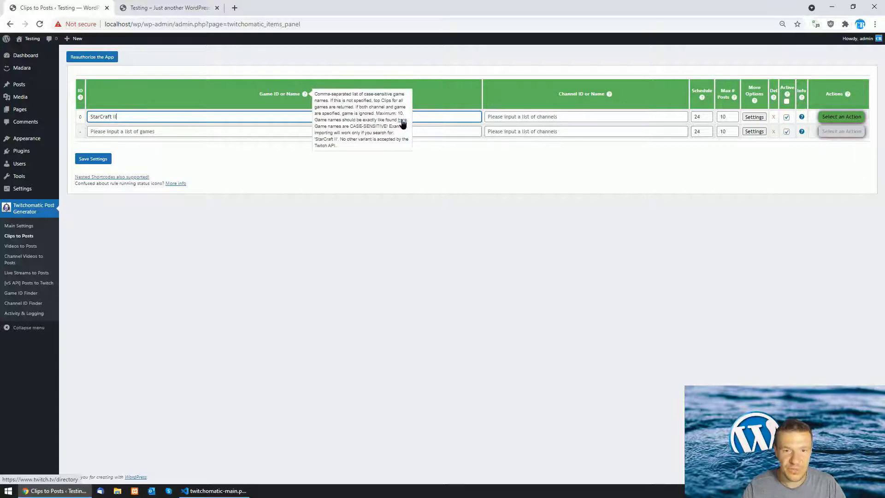
click(403, 121)
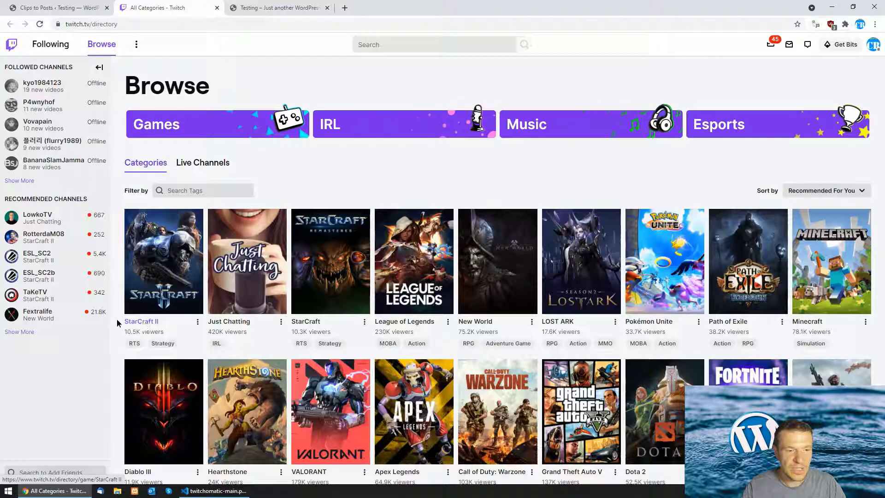
Copy the StarCraft II category name from Twitch and paste it into the rule's game field
drag(117, 323, 154, 322)
right_click(156, 324)
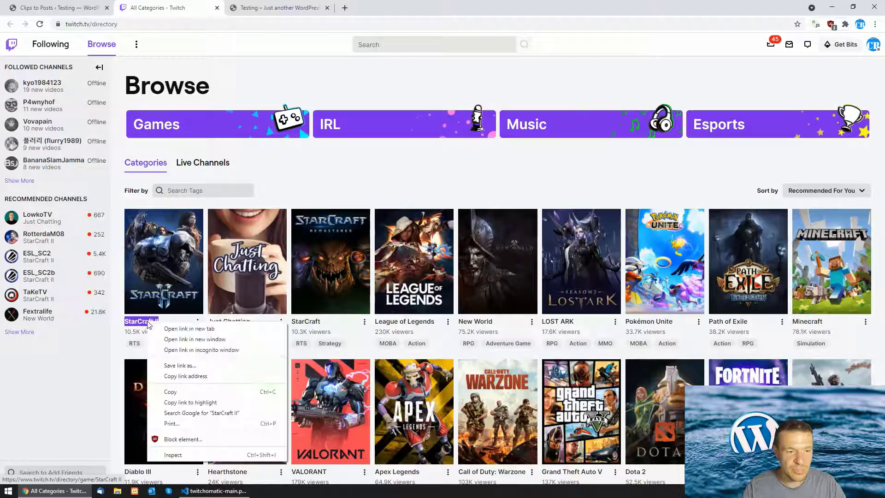
click(166, 391)
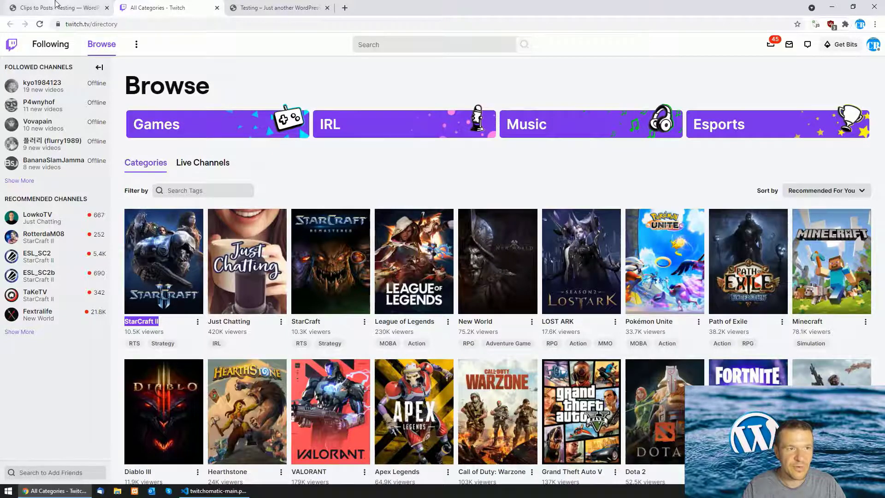
click(56, 7)
click(159, 119)
key(ctrl+a)
key(ctrl+v)
Copy the League of Legends category name from the Twitch directory
click(151, 5)
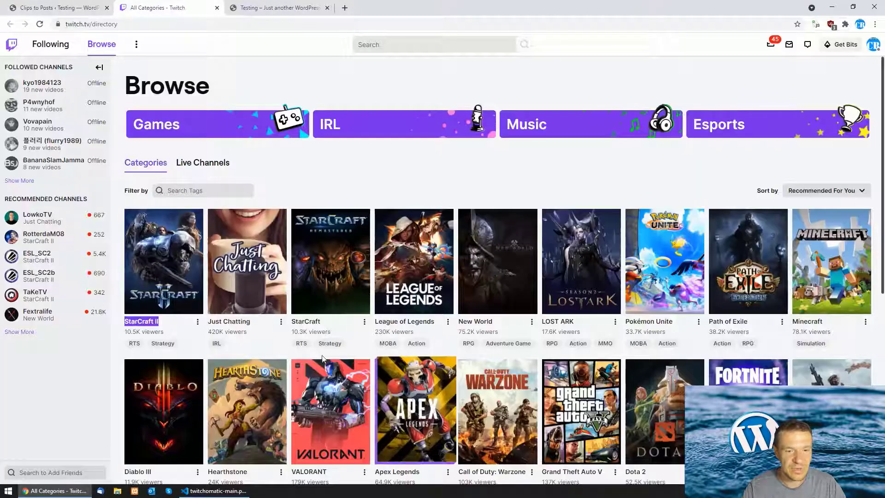
scroll(387, 235, down, 2)
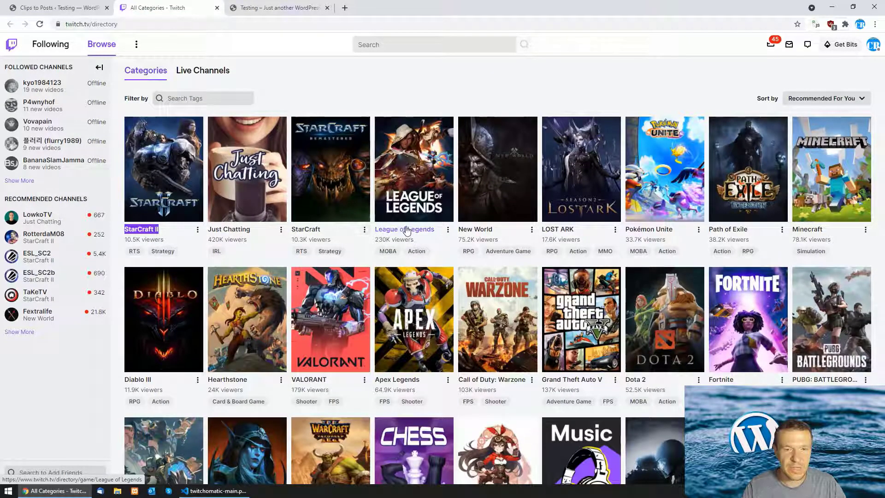
drag(375, 230, 434, 230)
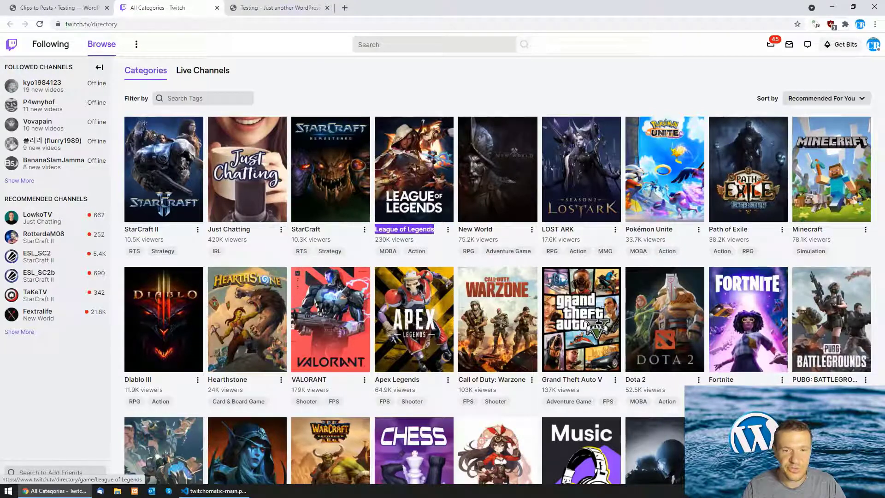
right_click(420, 232)
click(426, 295)
Paste League of Legends as the rule's game and save the settings
click(55, 8)
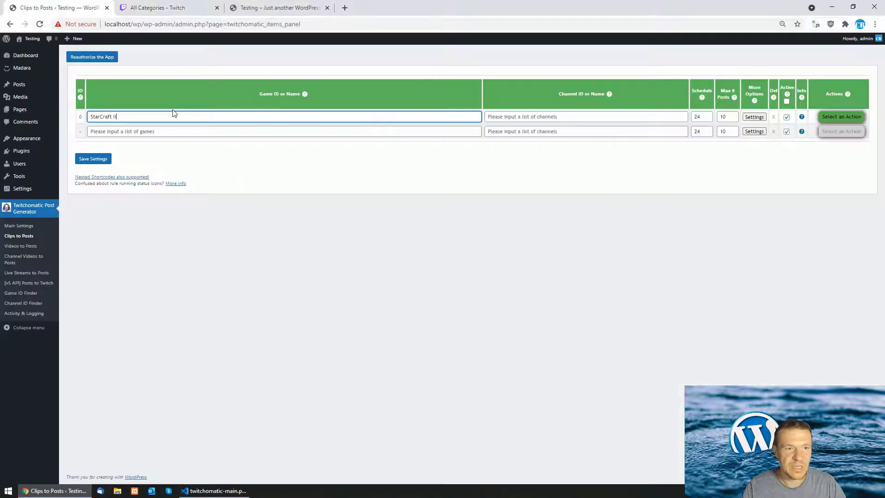
triple_click(151, 116)
key(ctrl+v)
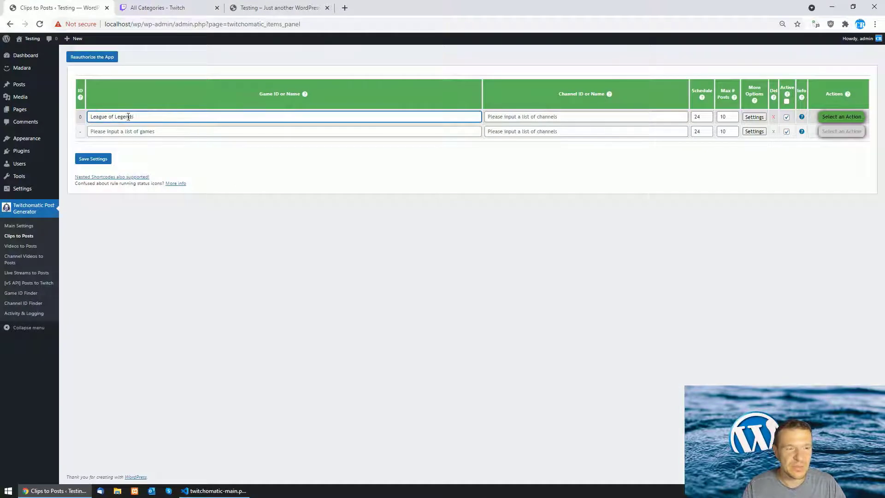
click(93, 159)
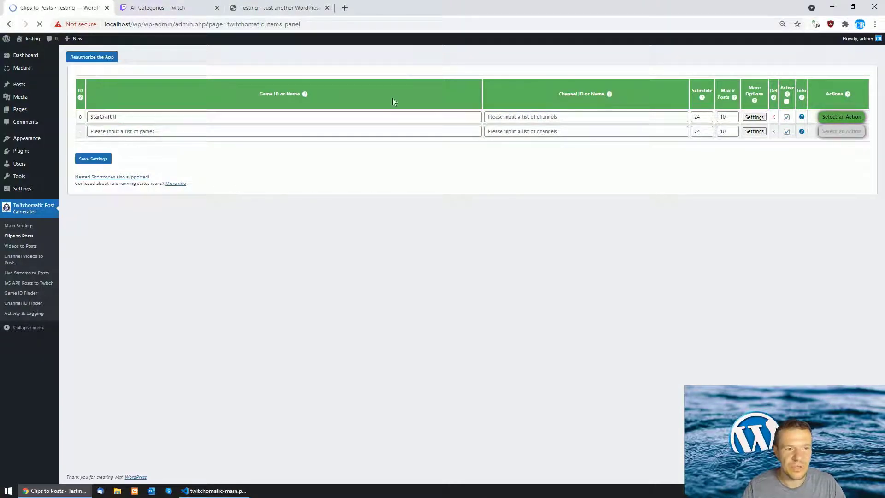
Set the rule's Max # Posts to 3, save, and run the rule now
double_click(723, 117)
text(3)
click(90, 166)
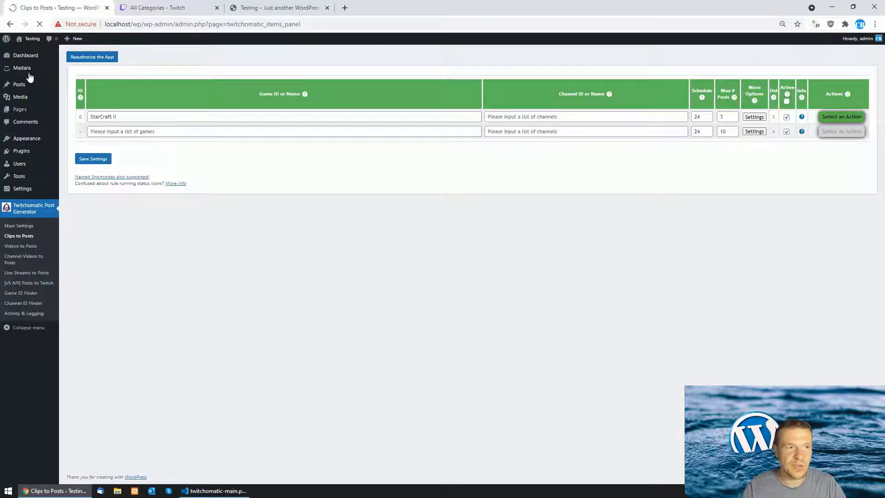
click(837, 126)
click(830, 135)
click(483, 70)
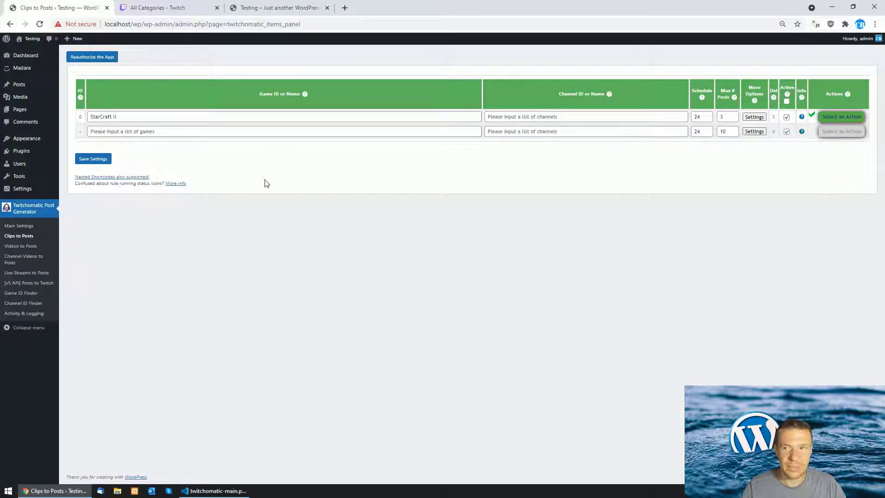
Reload the site front page, open the Insane Bane Bait post, and play then pause its Twitch clip
click(277, 7)
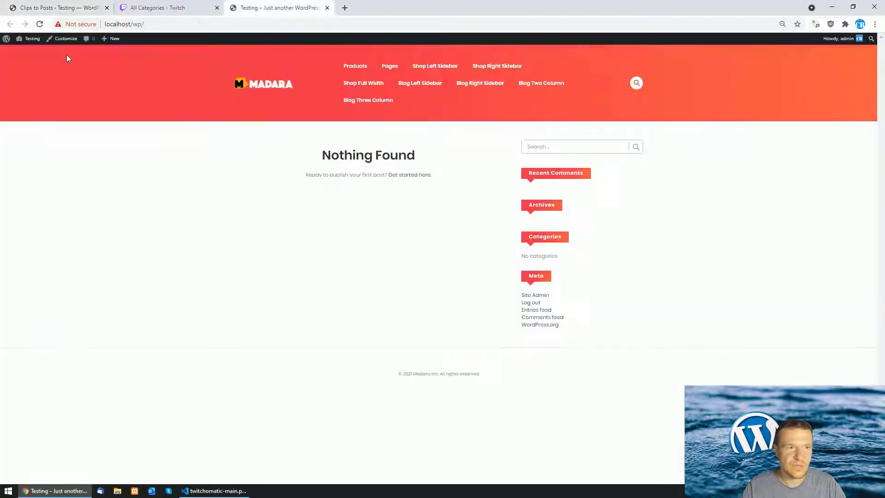
click(39, 25)
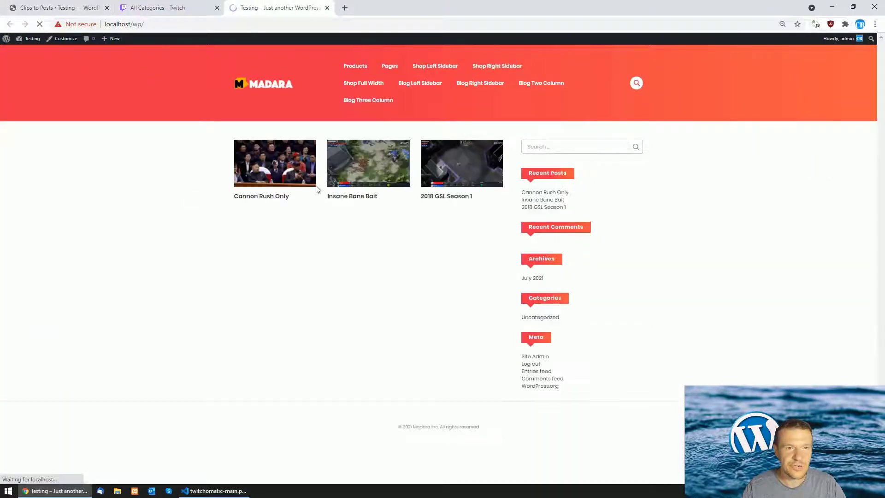
click(363, 205)
scroll(301, 249, down, 1)
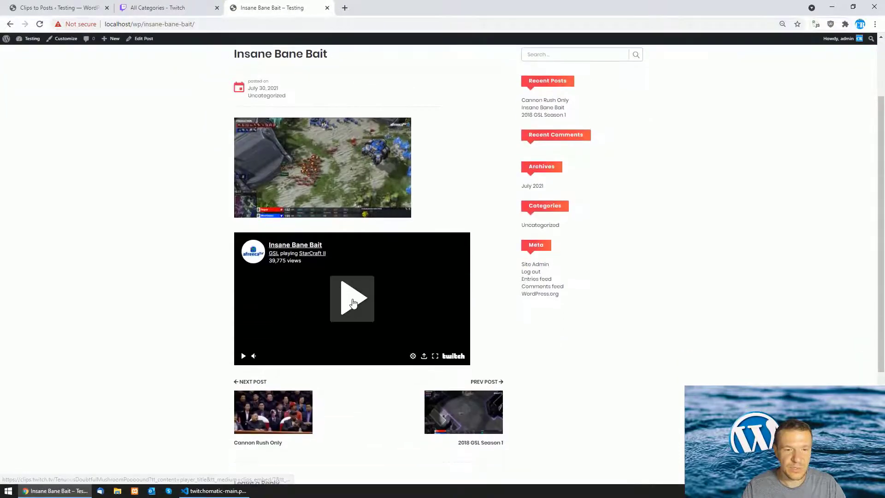
mouse_move(255, 357)
click(325, 310)
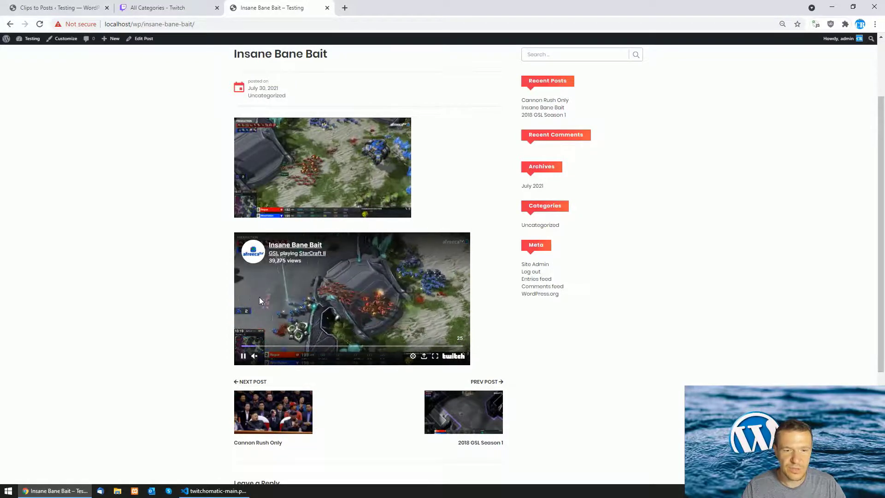
click(243, 355)
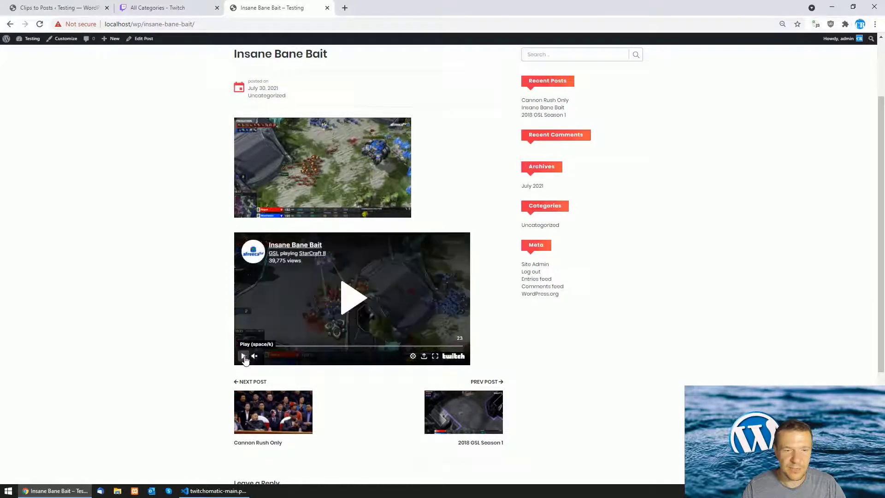
click(56, 8)
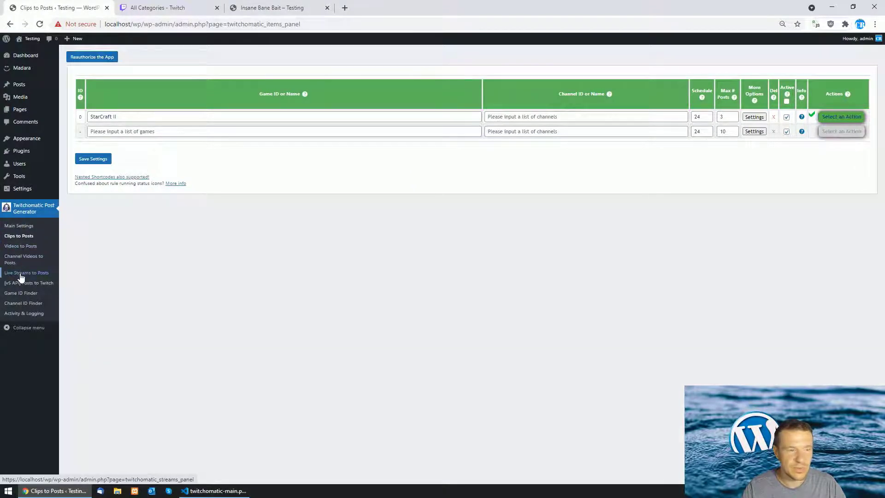
Delete the StarCraft II rule from the Clips to Posts table and confirm the prompt
click(842, 116)
click(816, 145)
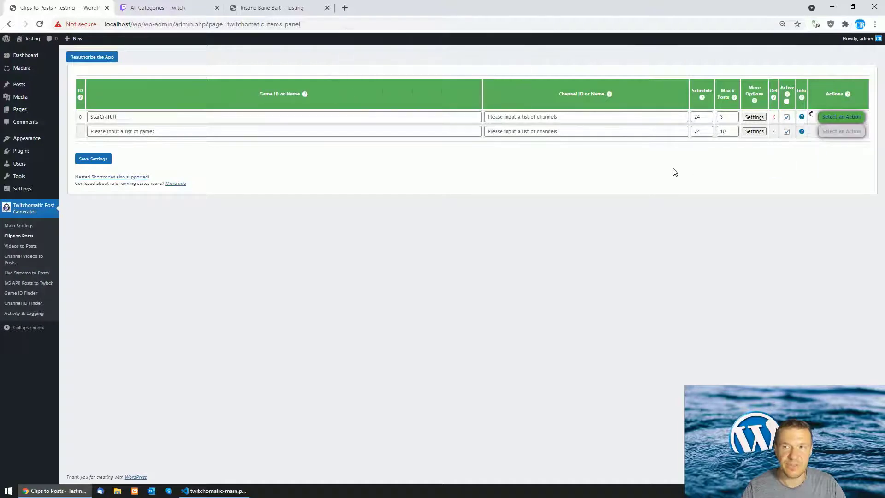
click(773, 120)
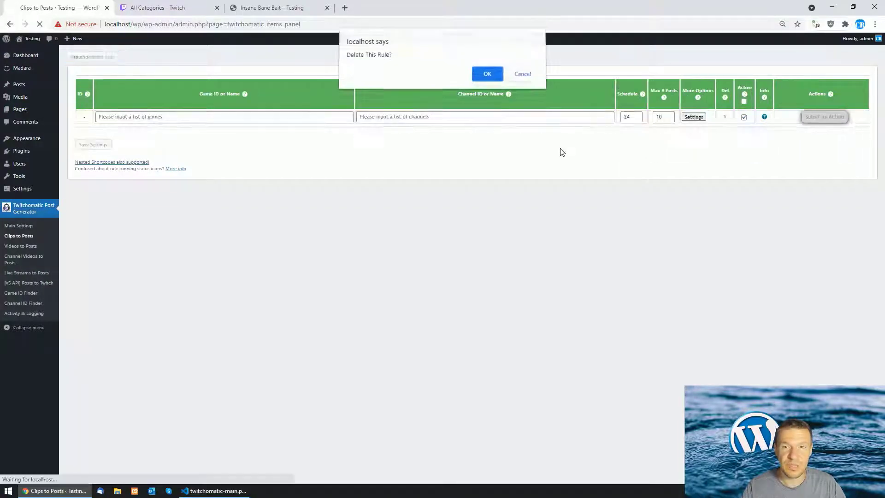
key(Return)
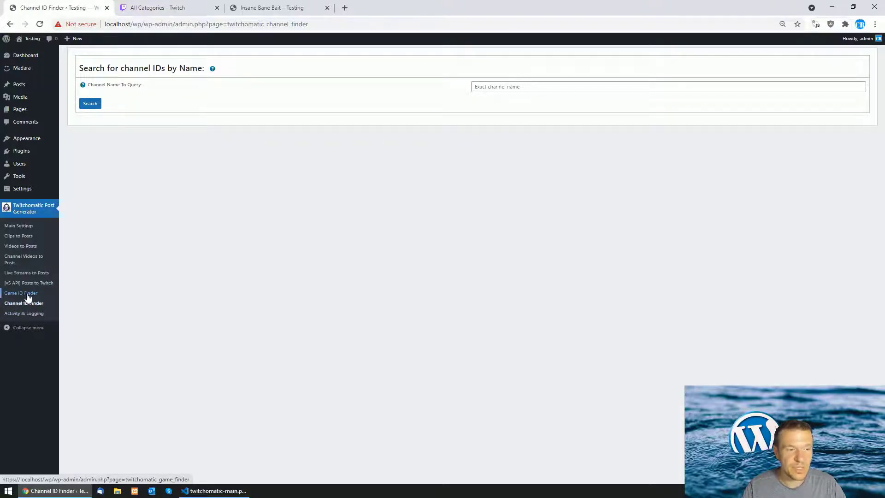
Search the Channel ID Finder for channels named starcraft and scan the results
click(483, 86)
click(485, 105)
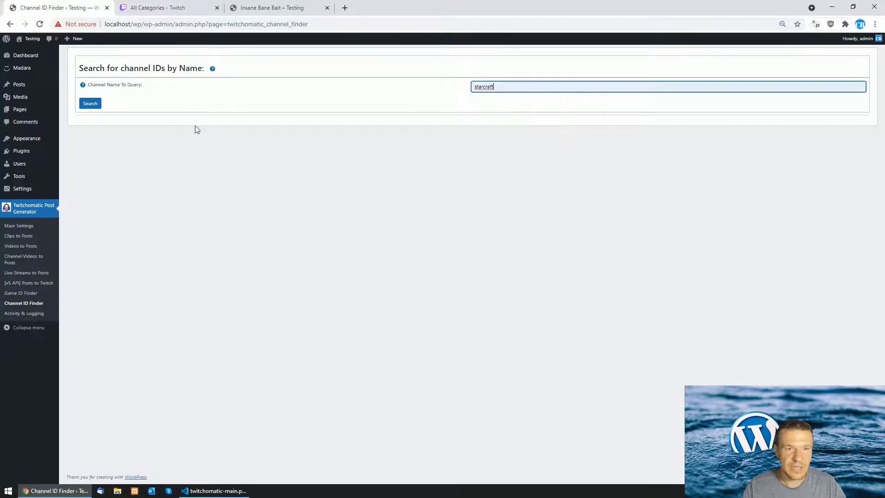
click(95, 106)
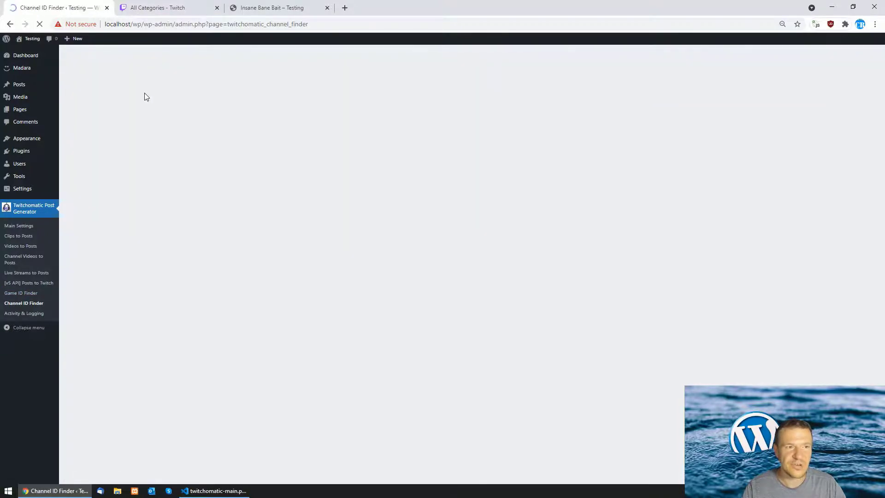
scroll(184, 277, down, 2)
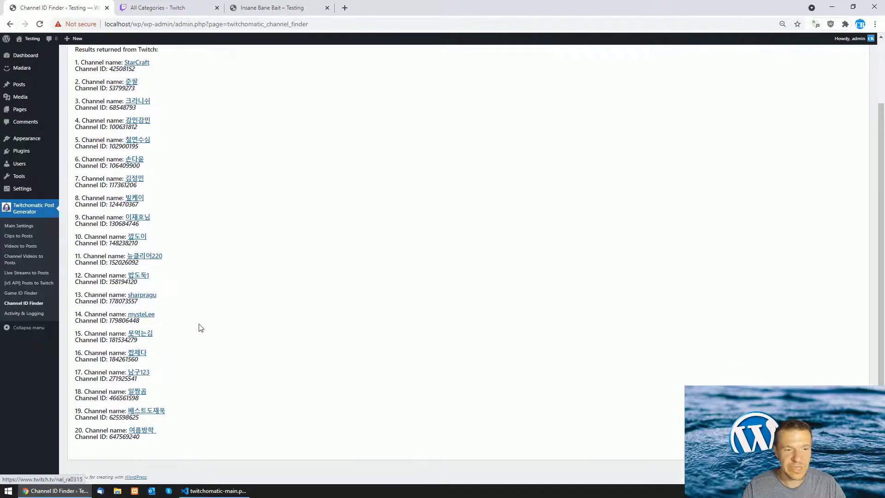
scroll(198, 343, up, 2)
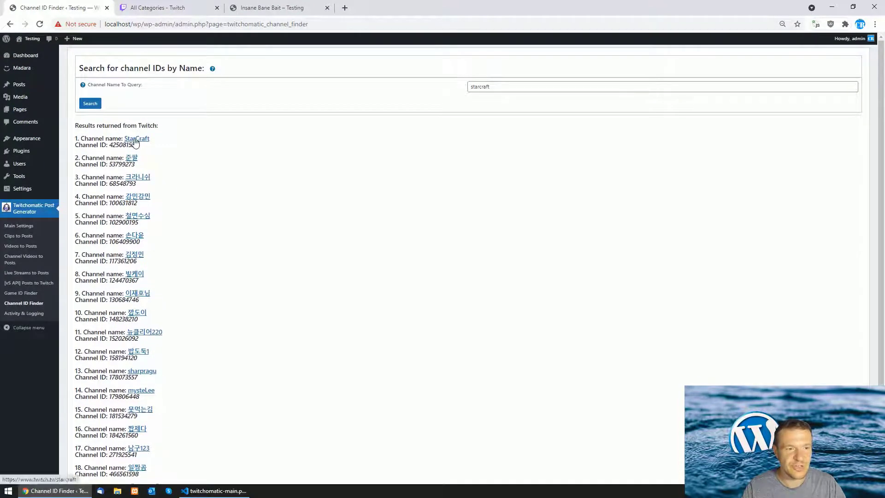
scroll(146, 195, down, 2)
scroll(146, 195, up, 2)
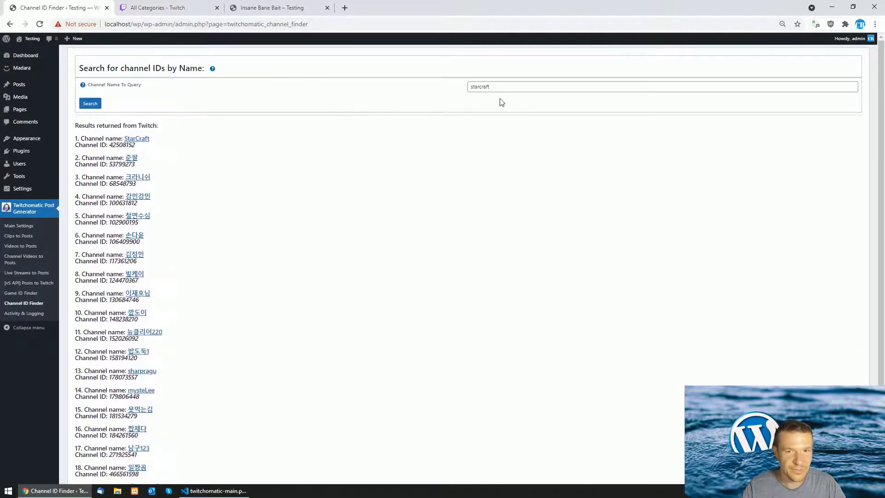
Replace the query with laptop and run the channel search again
double_click(494, 86)
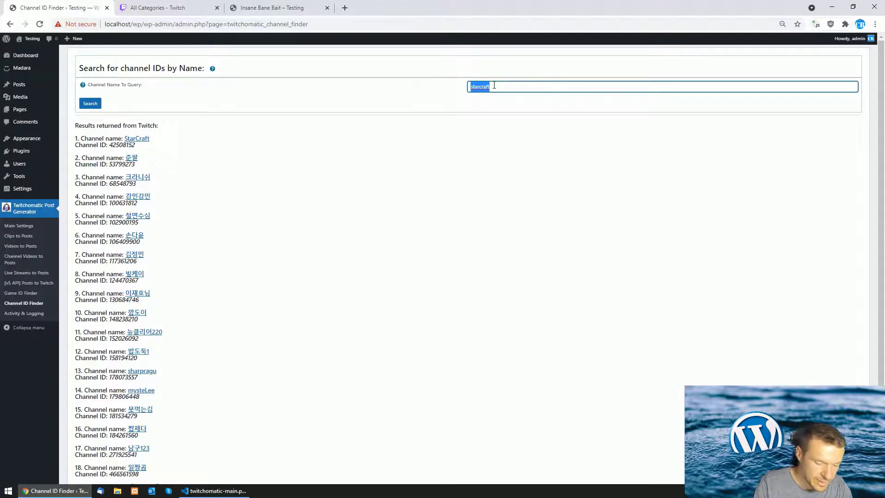
text(laptop)
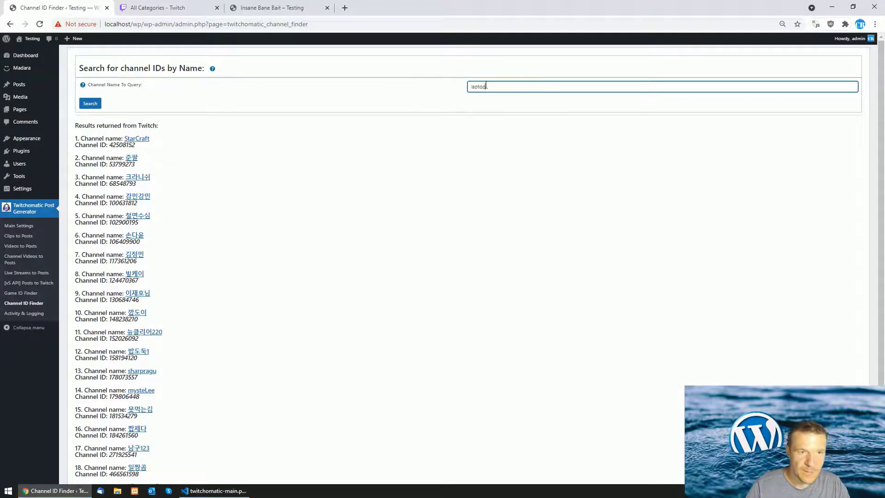
click(90, 104)
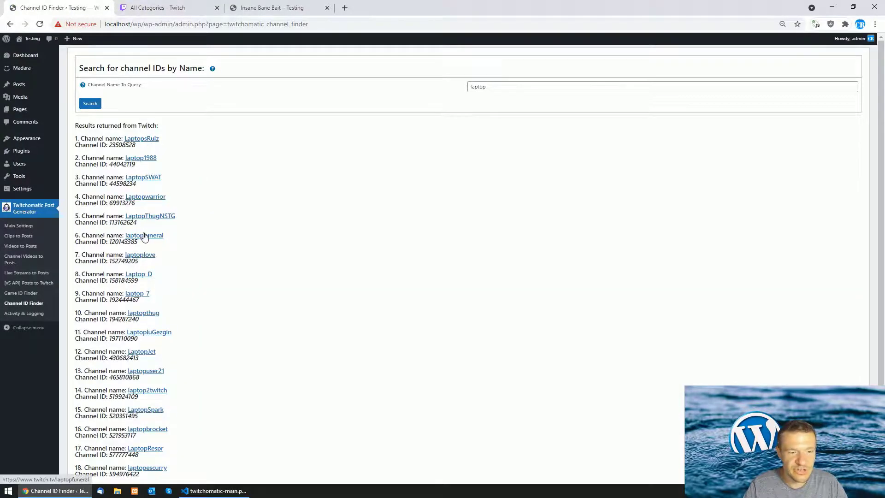
scroll(140, 235, down, 2)
scroll(138, 263, up, 2)
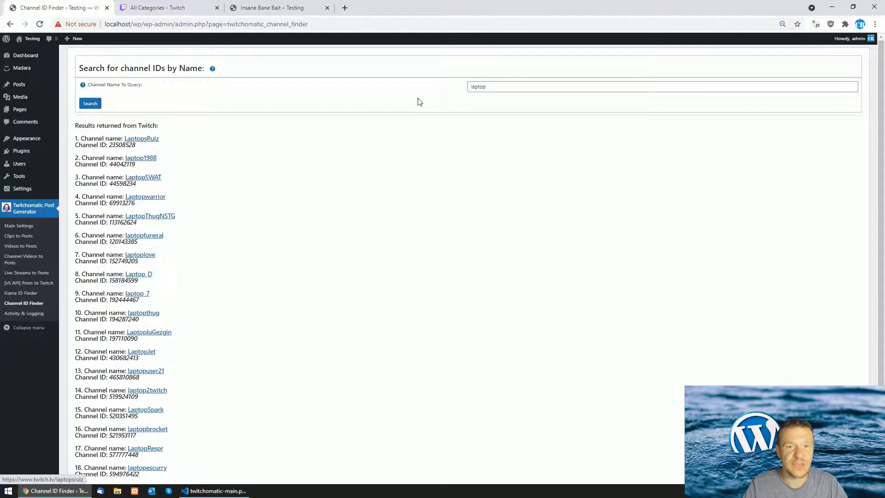
Select the first laptop result's channel ID for copying
double_click(491, 88)
click(112, 137)
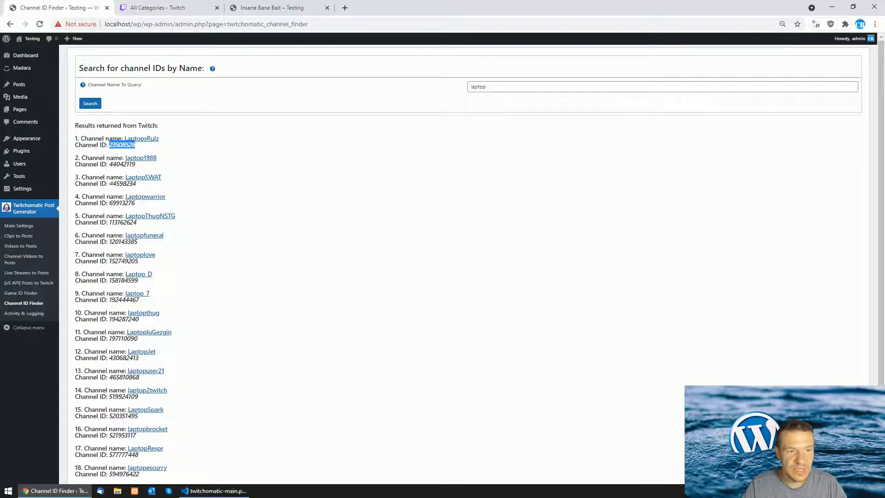
mouse_move(110, 183)
mouse_down()
mouse_move(156, 178)
mouse_move(111, 183)
mouse_up()
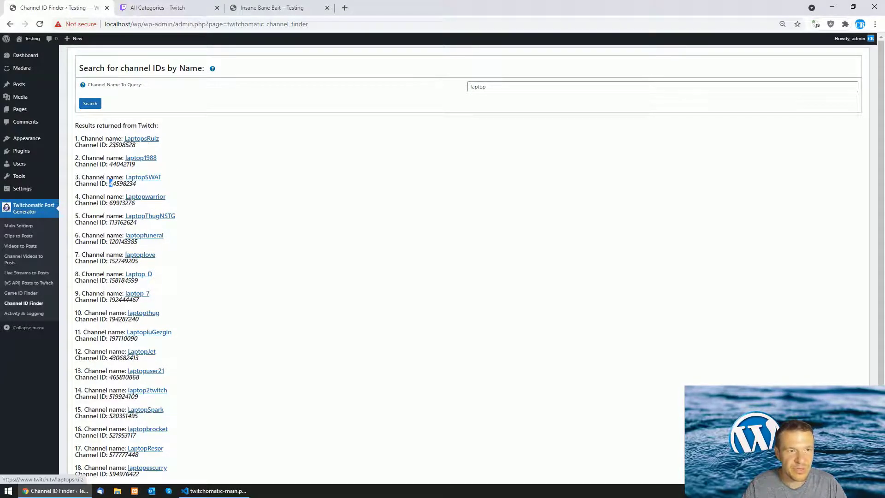
click(110, 146)
drag(109, 145, 135, 145)
right_click(136, 146)
Create a Channel Videos to Posts rule for channel ID 23508528 and save it
click(148, 151)
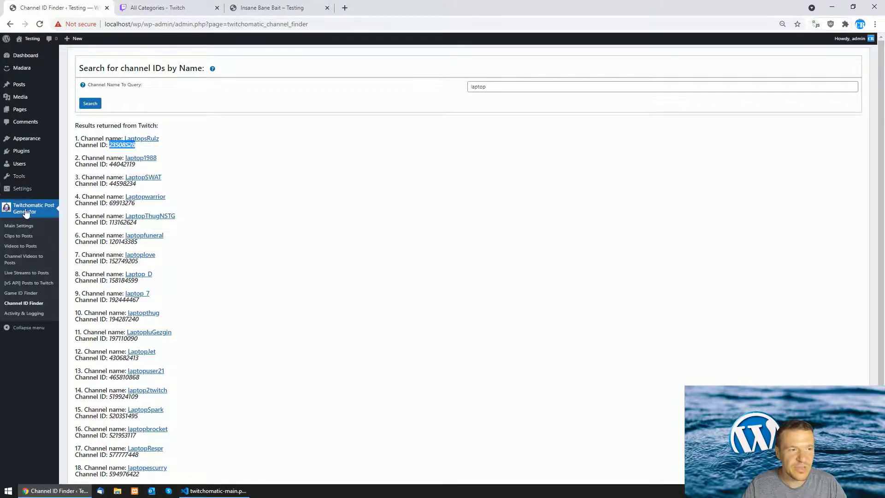
click(21, 259)
click(154, 117)
right_click(155, 119)
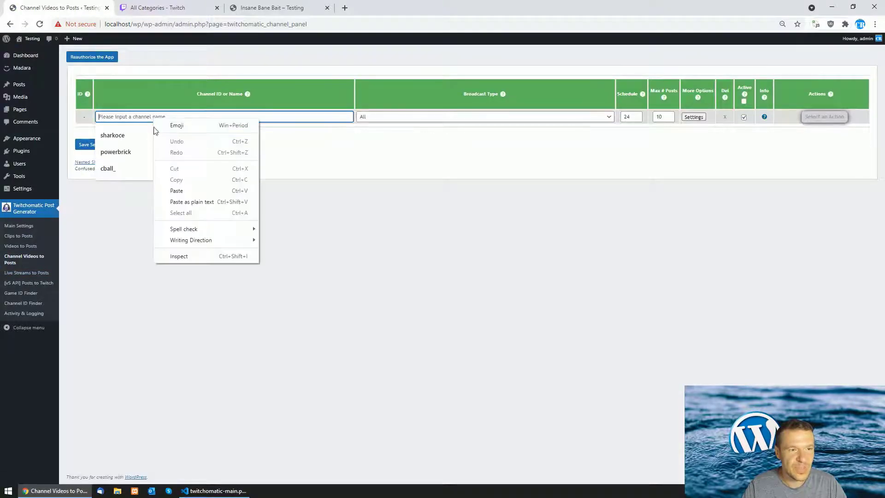
click(178, 191)
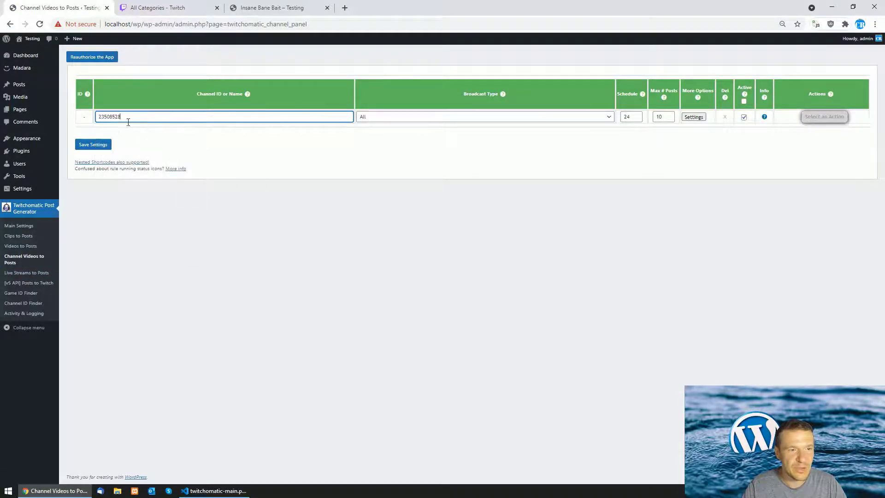
click(94, 145)
Set the channel rule's Max # Posts to 1, save, and run it now
double_click(723, 116)
text(1)
click(94, 160)
click(842, 117)
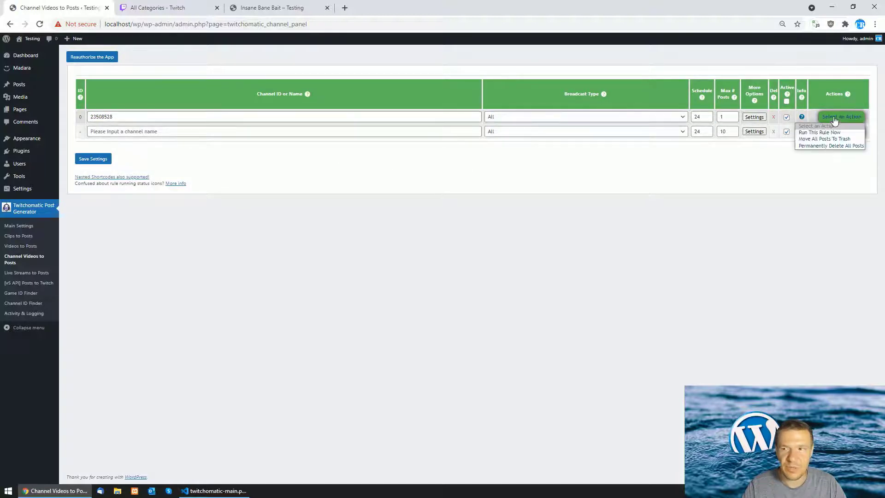
click(829, 132)
key(Return)
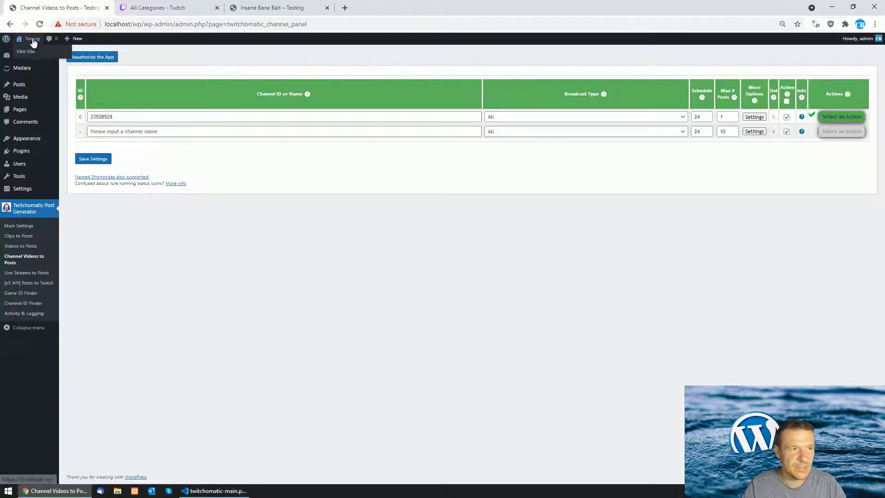
Open the imported Sims 4 – Build Newcrest Legacy Challenge post on the site and scroll through it
click(35, 52)
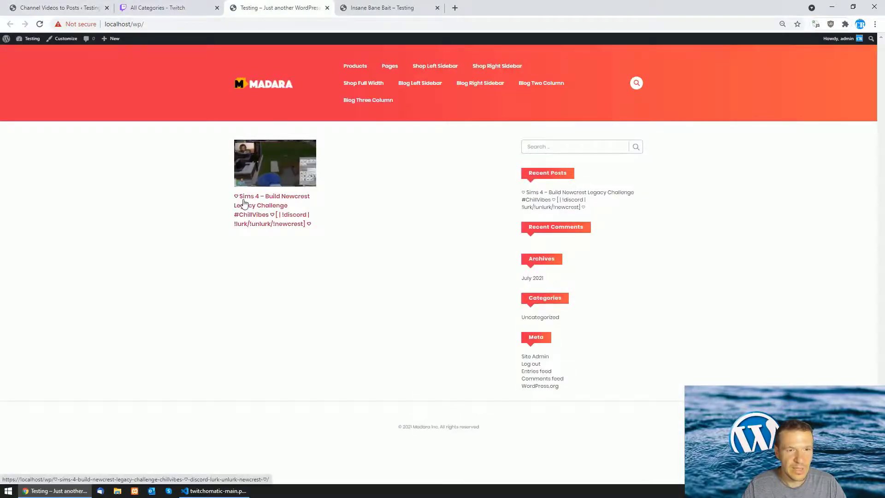
click(243, 203)
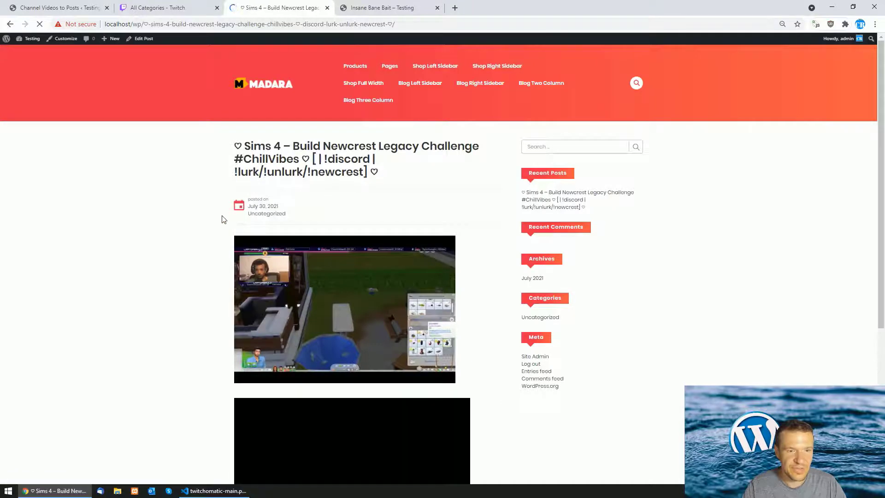
scroll(221, 218, down, 3)
scroll(220, 220, up, 1)
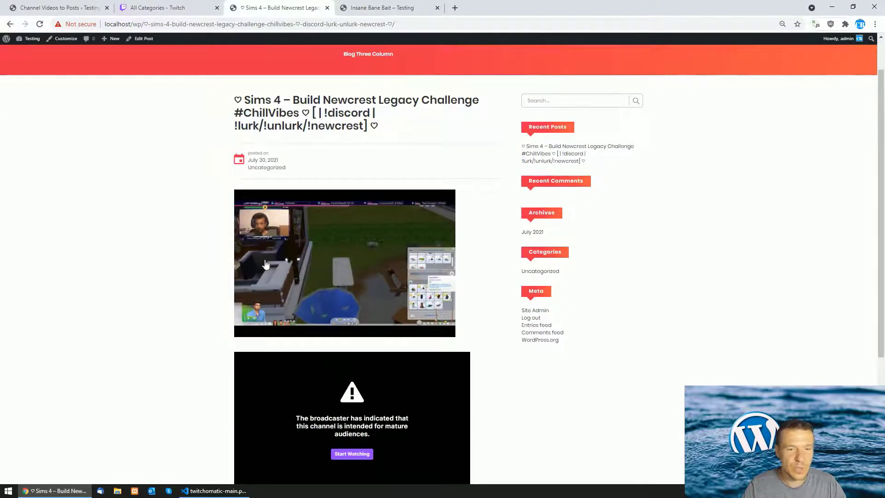
scroll(302, 154, up, 2)
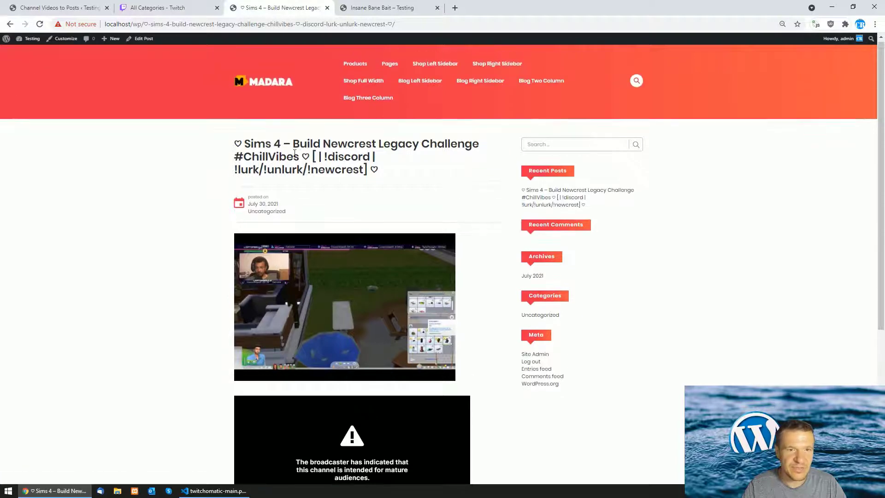
scroll(320, 313, down, 3)
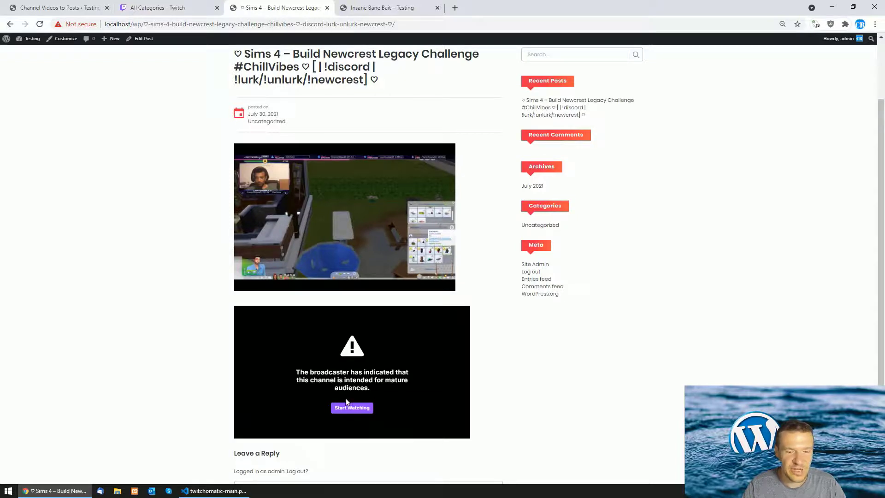
click(37, 7)
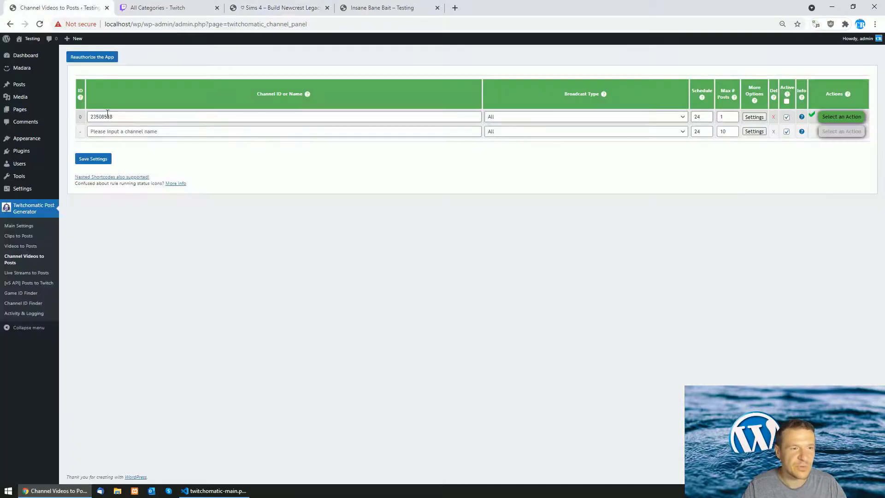
click(252, 7)
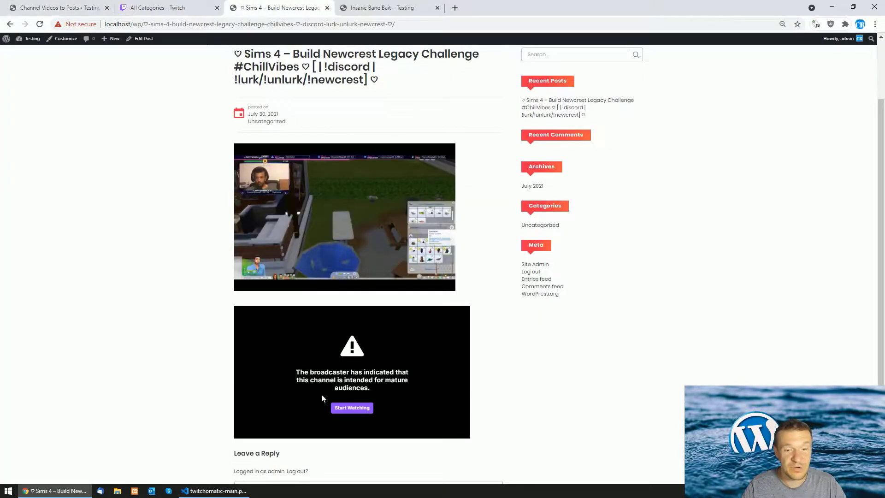
click(67, 8)
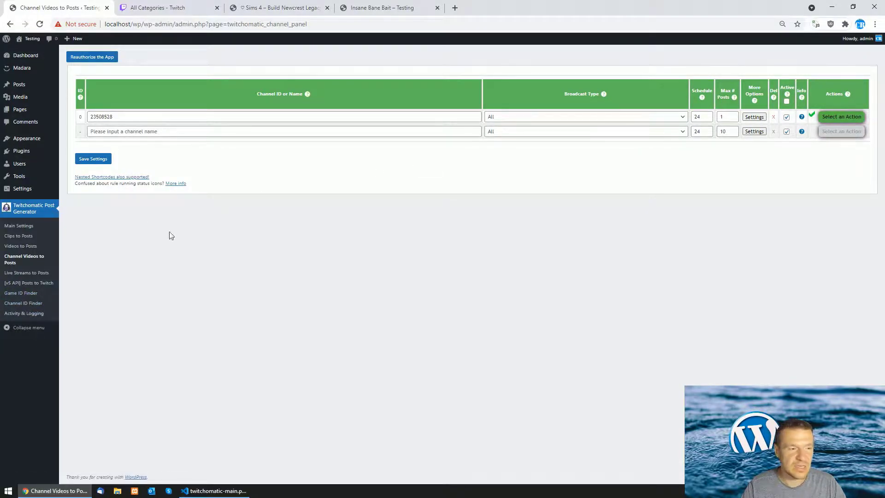
Search the Game ID Finder for starcraft and select the returned ID 11989
click(27, 294)
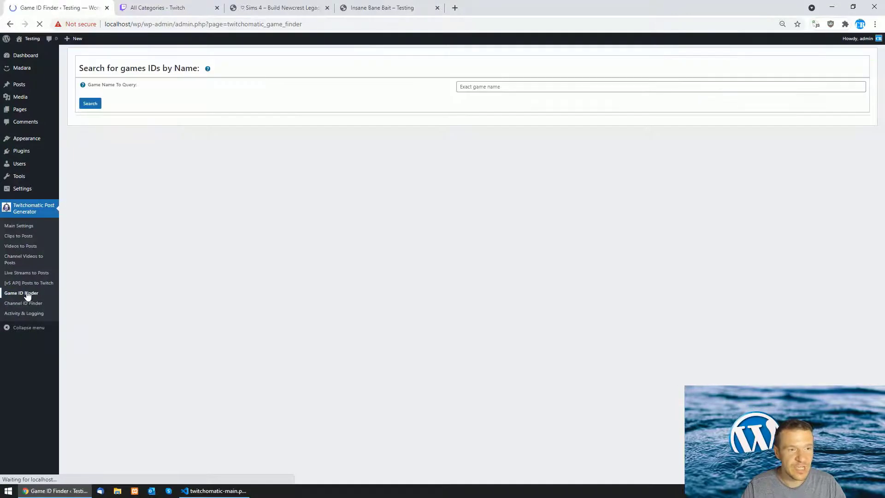
click(511, 88)
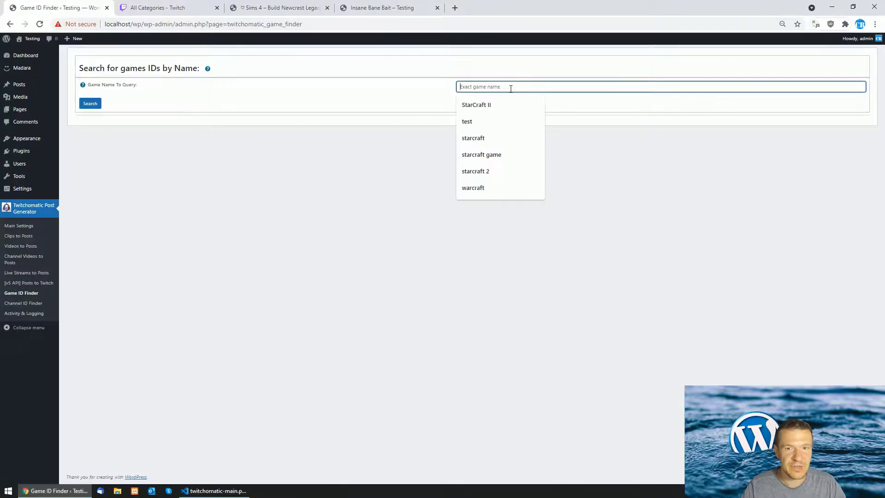
click(482, 138)
click(90, 104)
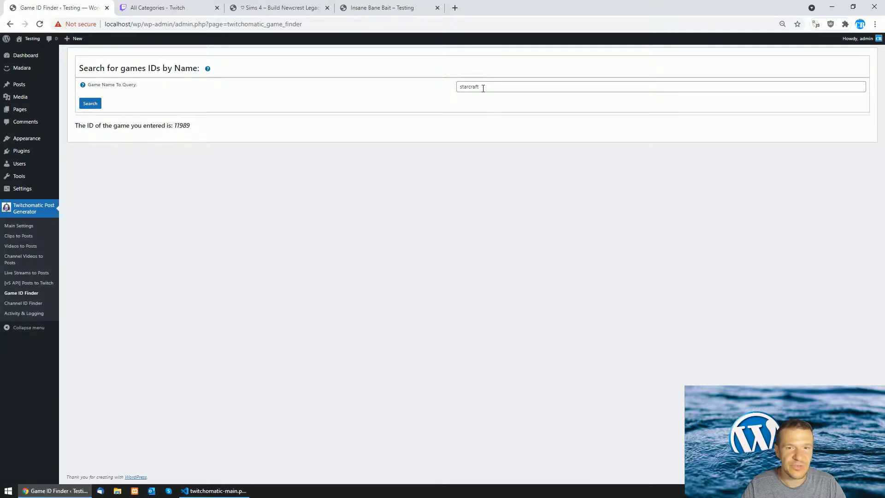
double_click(183, 125)
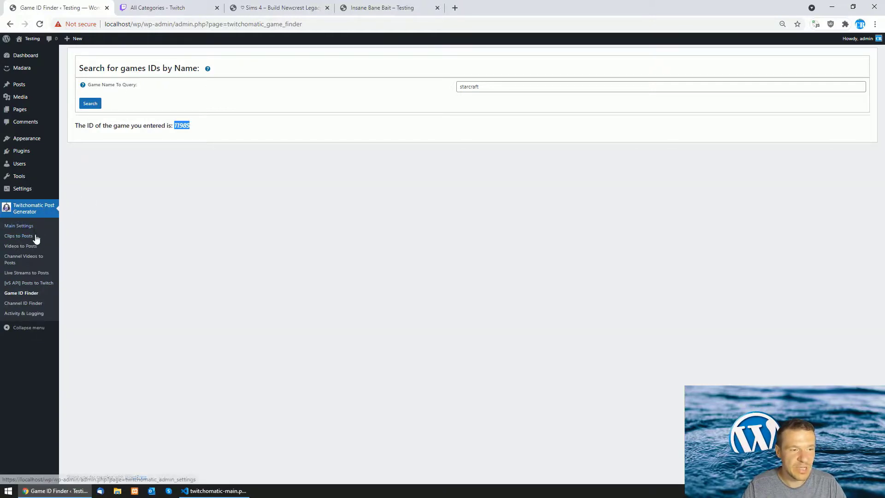
Go from Main Settings through Clips to Posts to [v5 API] Posts to Twitch, and highlight the February 28, 2022 cutoff
click(28, 228)
scroll(176, 257, down, 15)
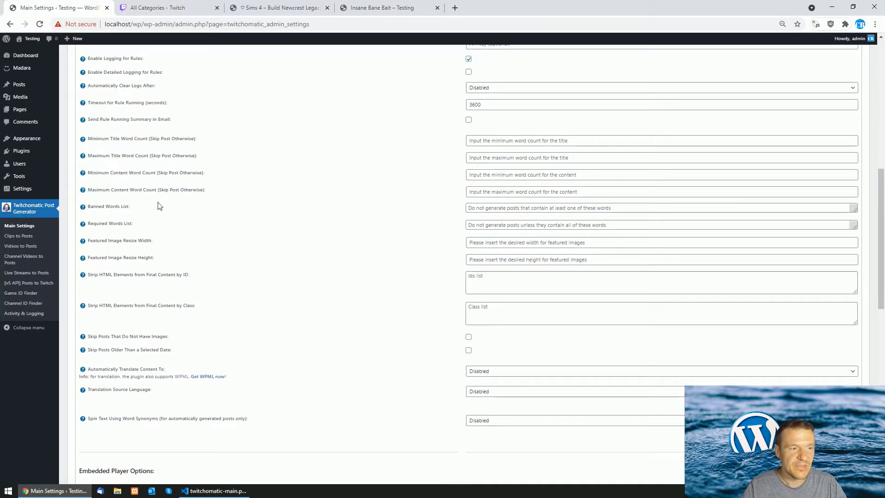
click(17, 238)
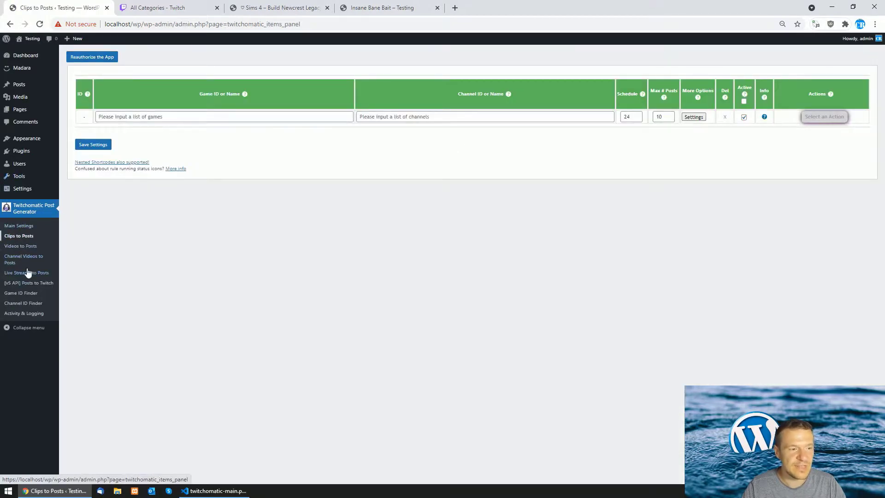
click(28, 284)
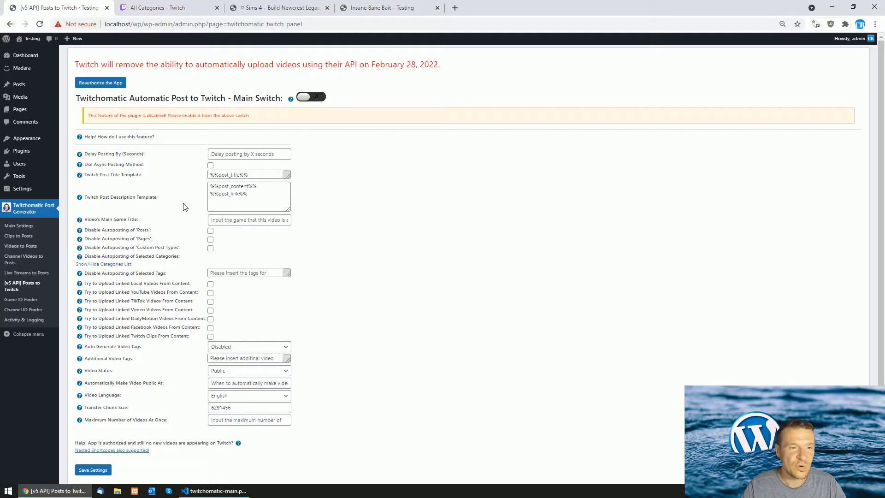
drag(373, 65, 438, 65)
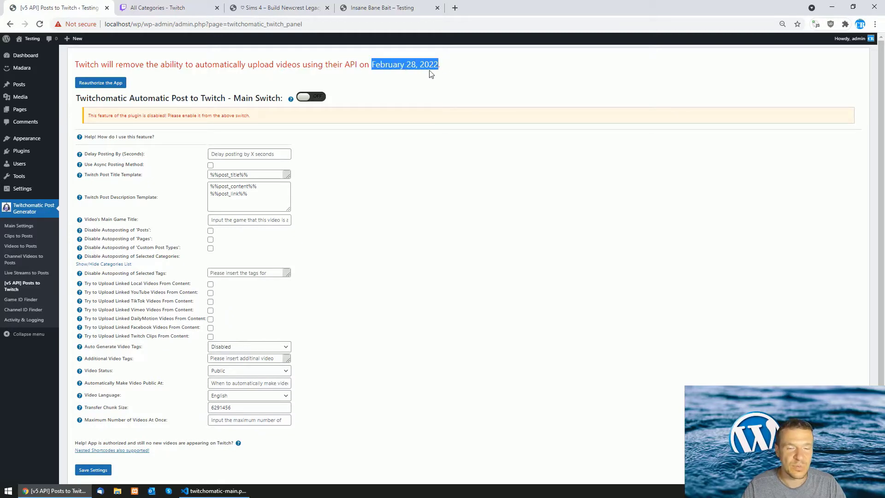
click(324, 231)
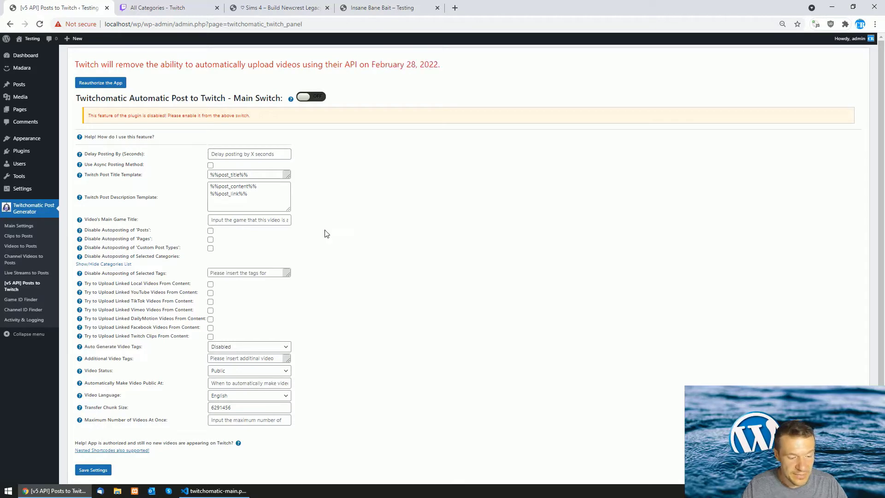